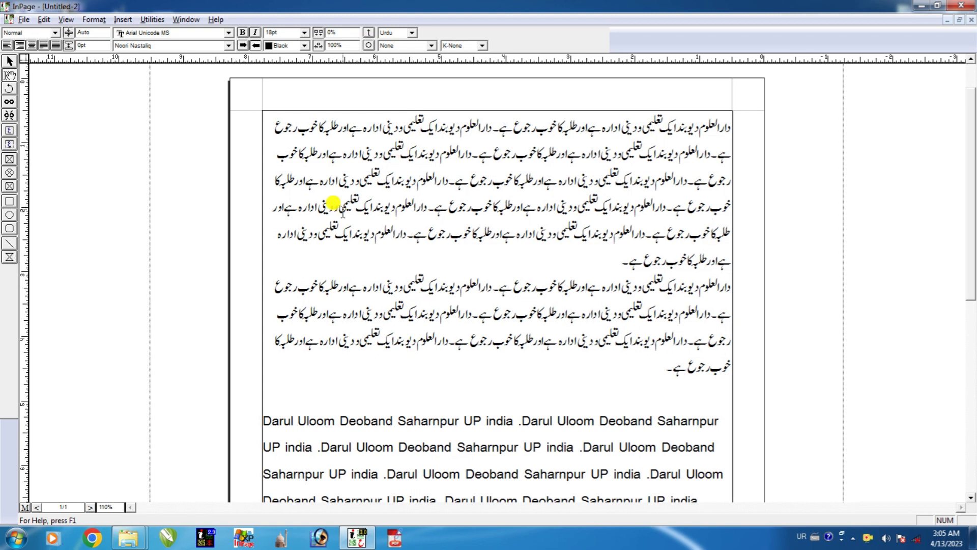
Step: Look over the Urdu and English sample document, alternating between the whole-page view and the enlarged view
key("ctrl+0")
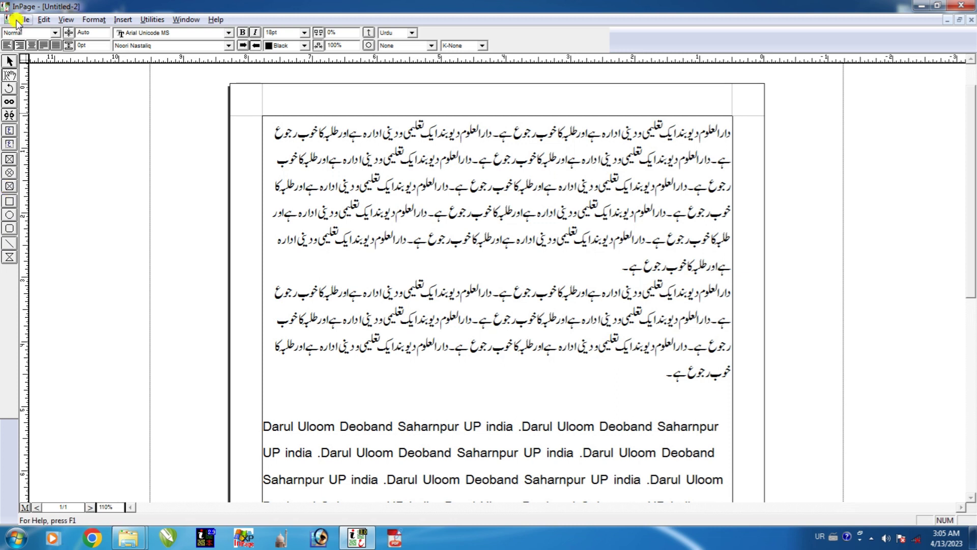
left_click(31, 22)
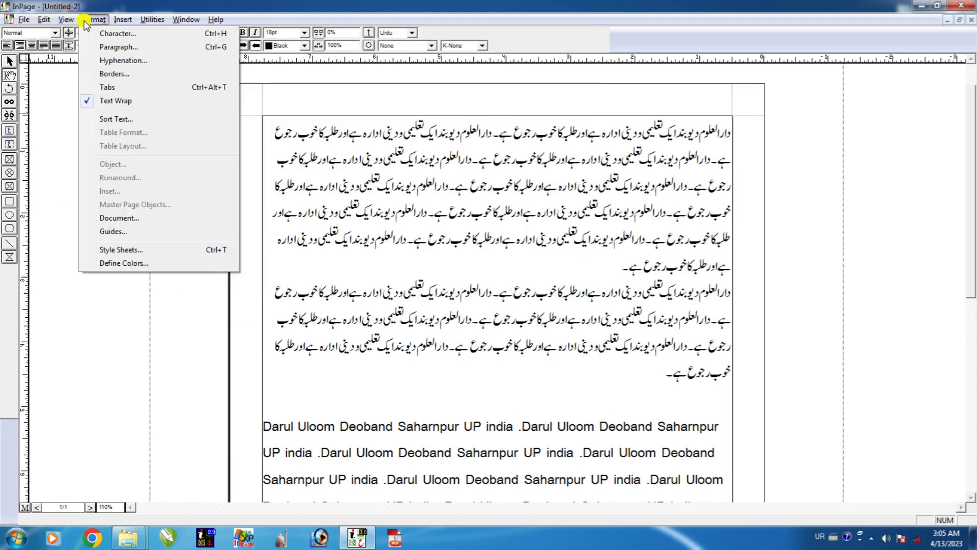
mouse_move(91, 19)
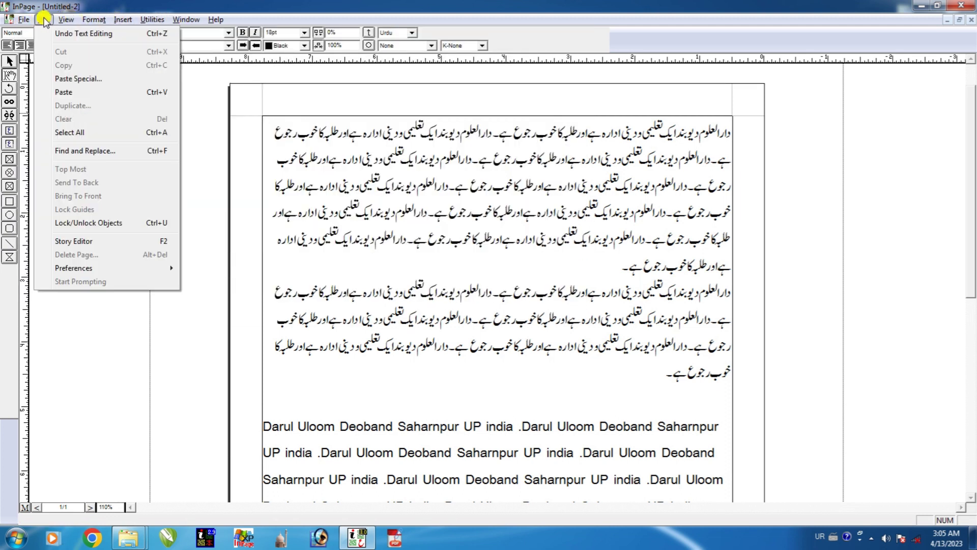
mouse_move(34, 19)
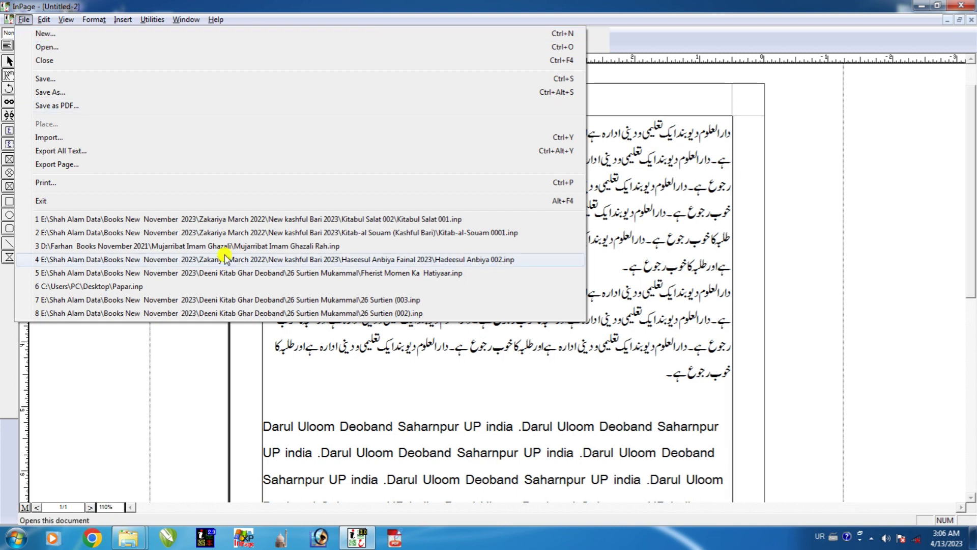
left_click(400, 415)
key("ctrl+0")
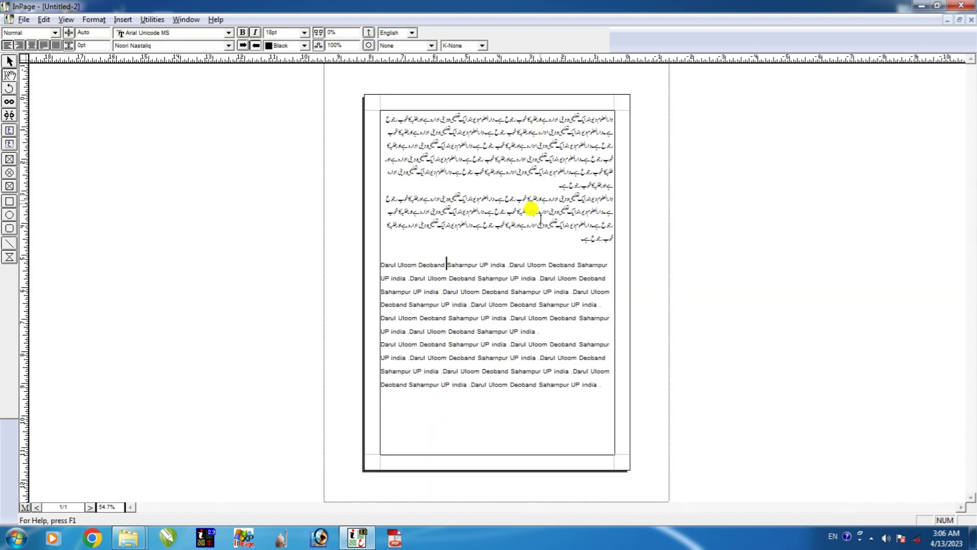
key("ctrl+1")
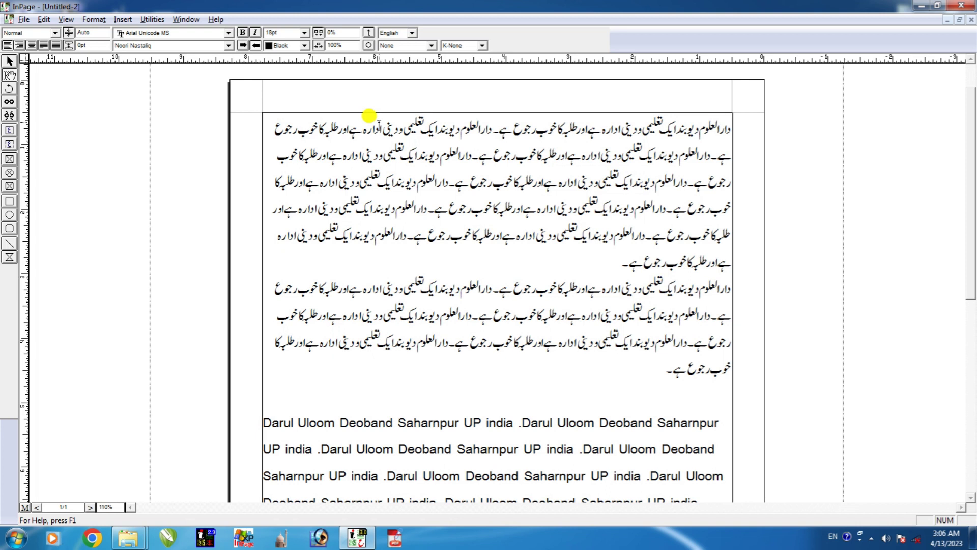
left_click(382, 96, "ctrl+alt")
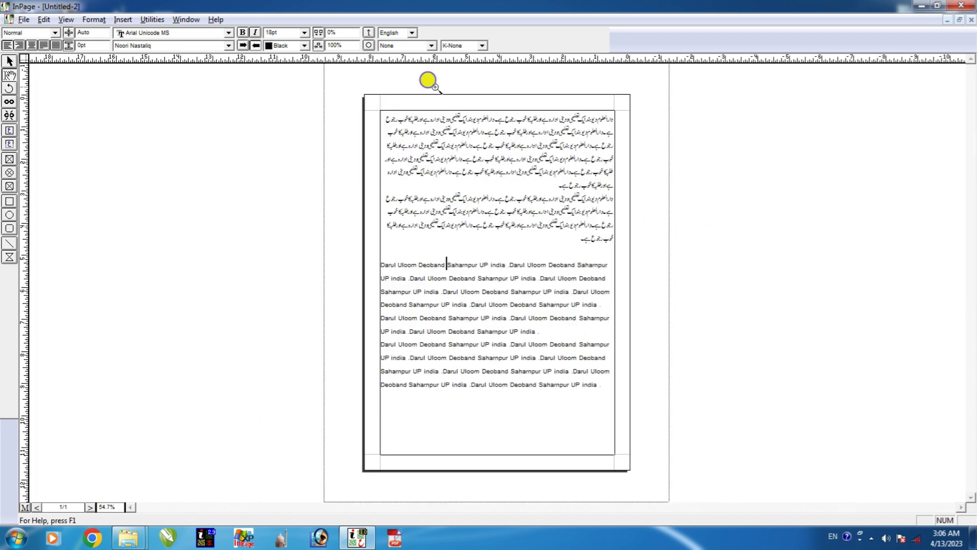
left_click(430, 82, "ctrl")
Step: Create a blank one-page A4 portrait document with 0.5" margins, one column and right-to-left direction
left_click(24, 20)
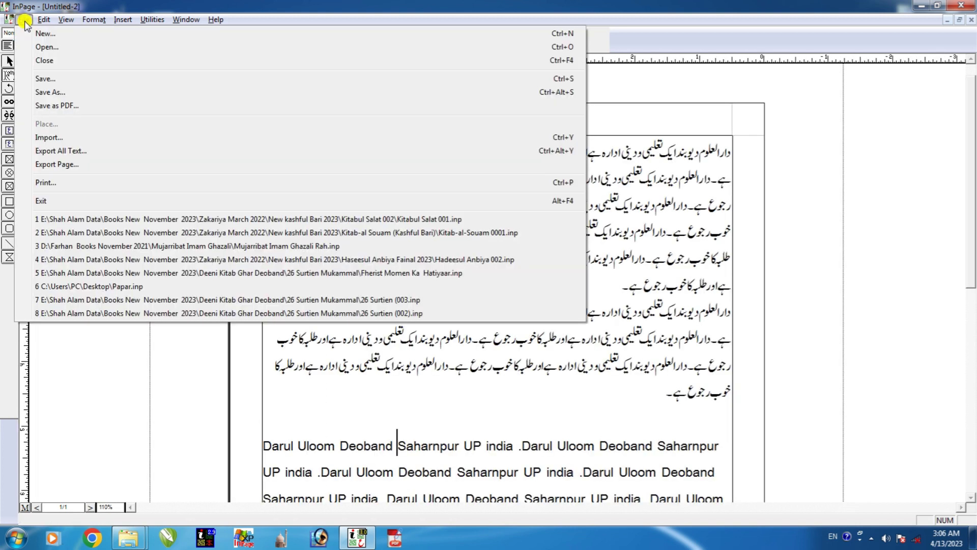
left_click(54, 35)
left_click_drag(390, 209, 171, 115)
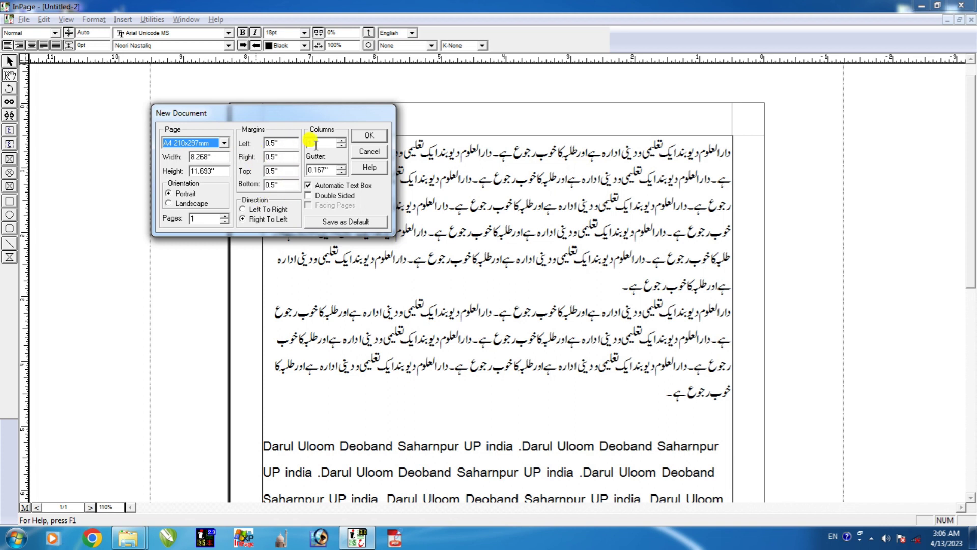
left_click(373, 136)
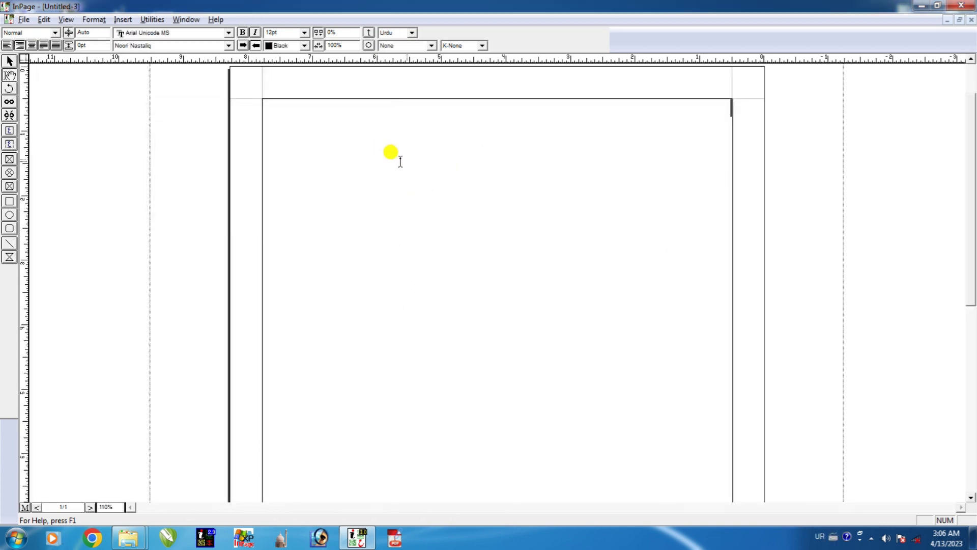
key("ctrl+0")
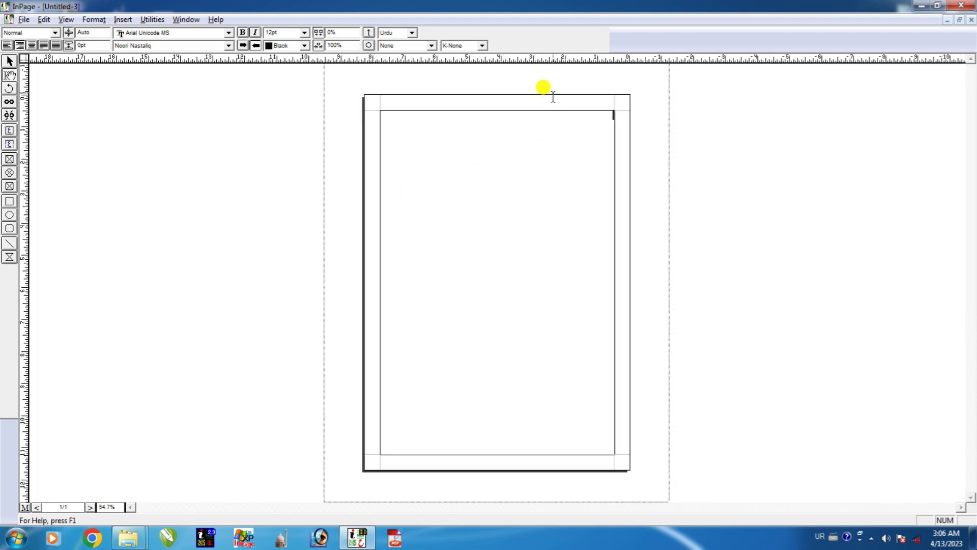
key("ctrl+1")
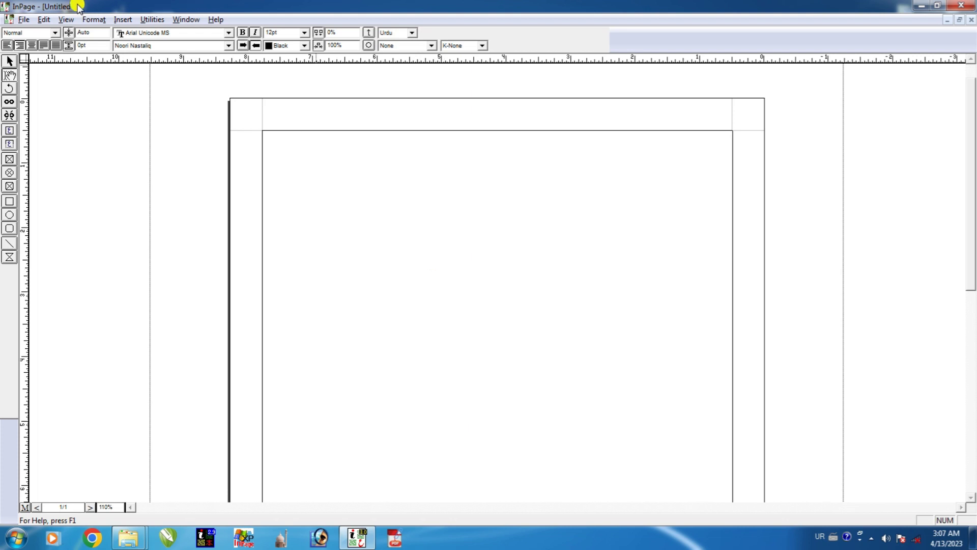
Step: Bring up the settings for another new document and dismiss the Windows color scheme message
left_click(26, 19)
left_click(32, 30)
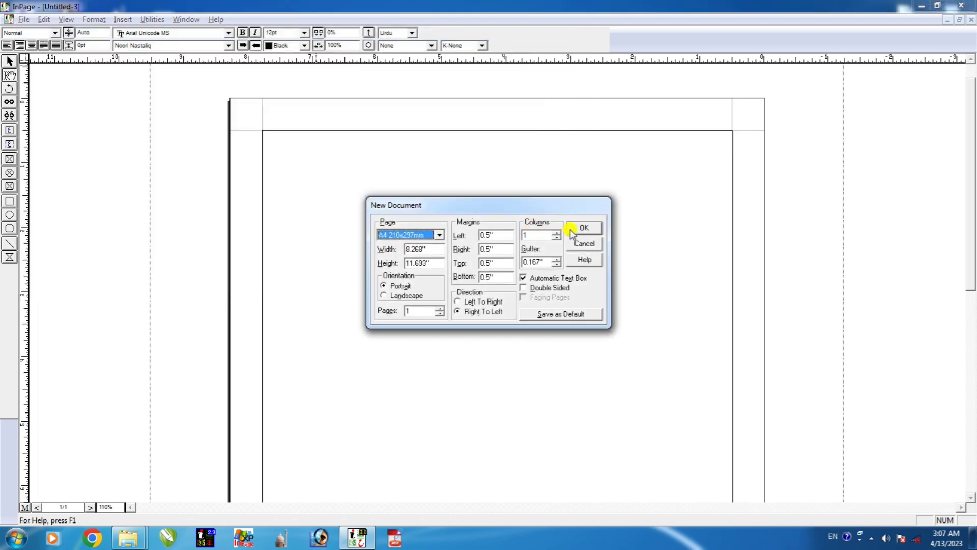
left_click_drag(478, 207, 281, 142)
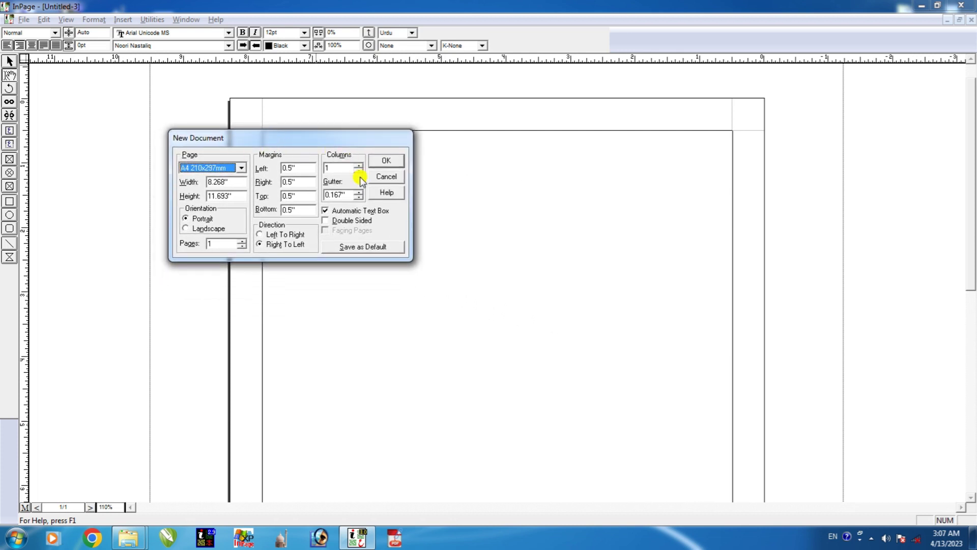
left_click_drag(224, 142, 219, 129)
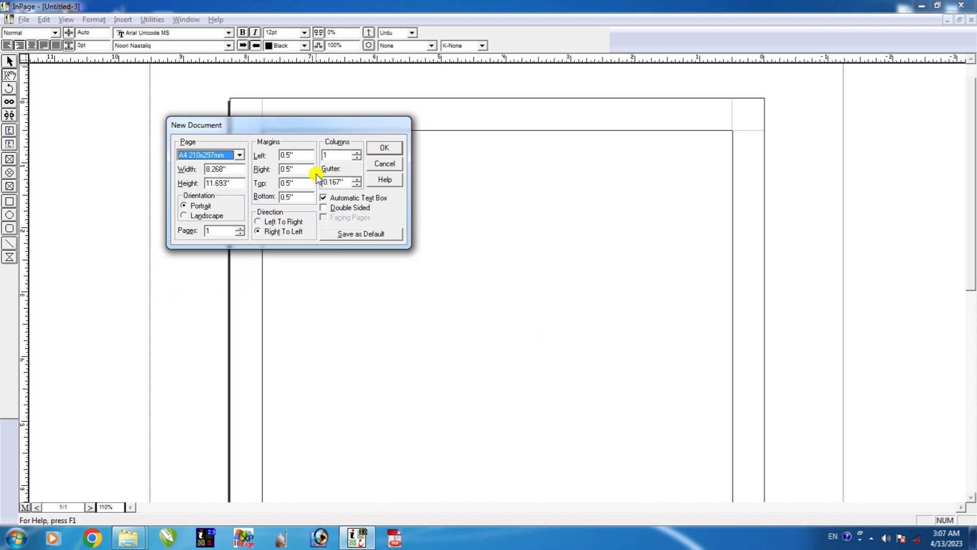
left_click_drag(266, 120, 308, 115)
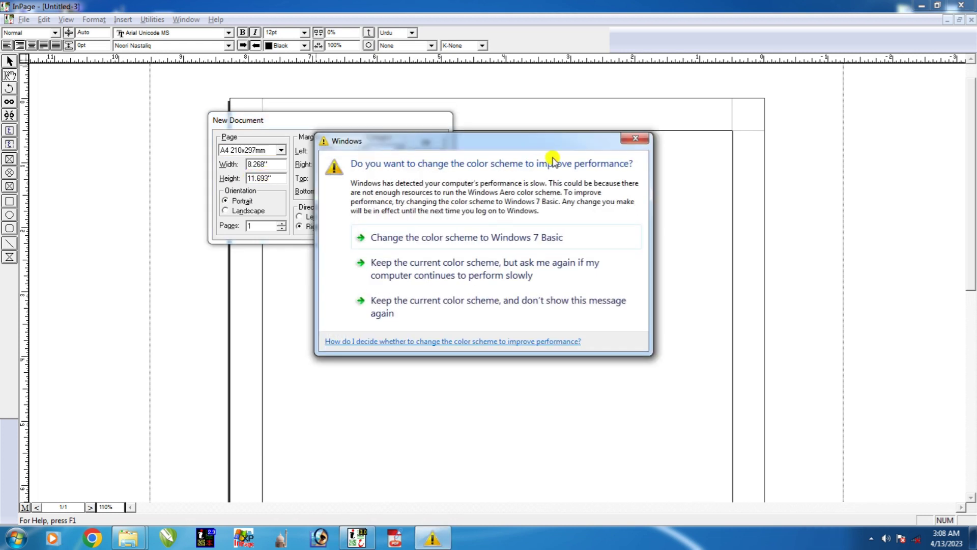
left_click(635, 138)
left_click(281, 177)
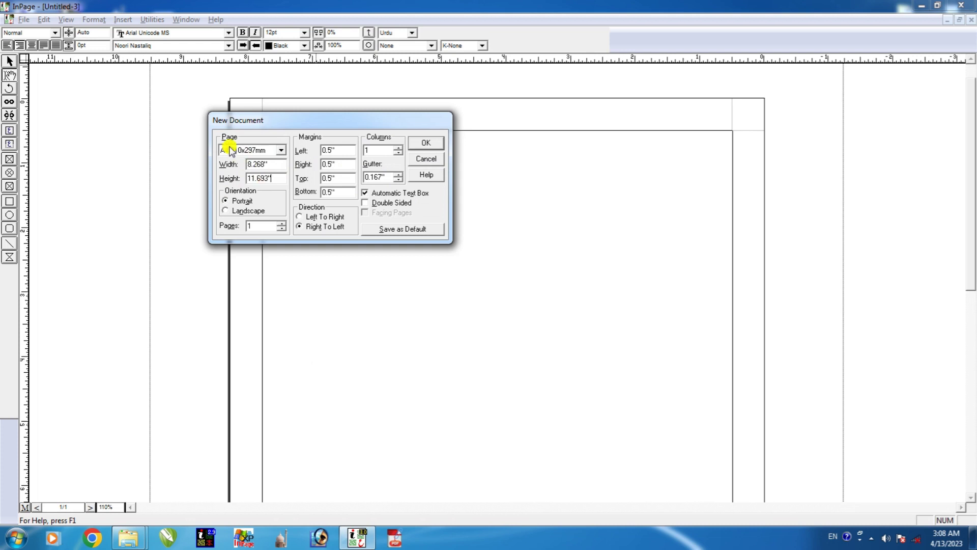
left_click(268, 165)
Step: Examine the predefined page sizes available for the new document and close the repeated color scheme message
left_click(283, 151)
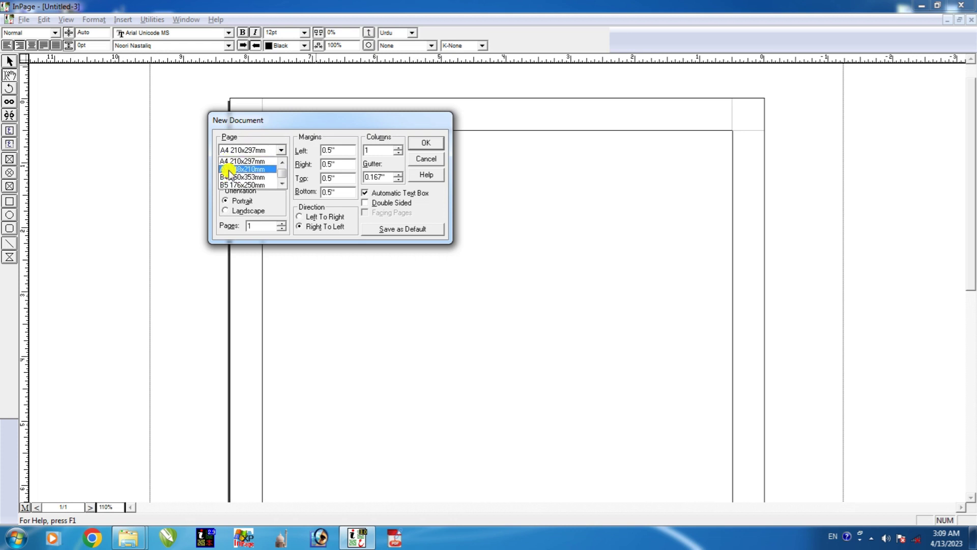
left_click(282, 184)
left_click(283, 162)
left_click(283, 161)
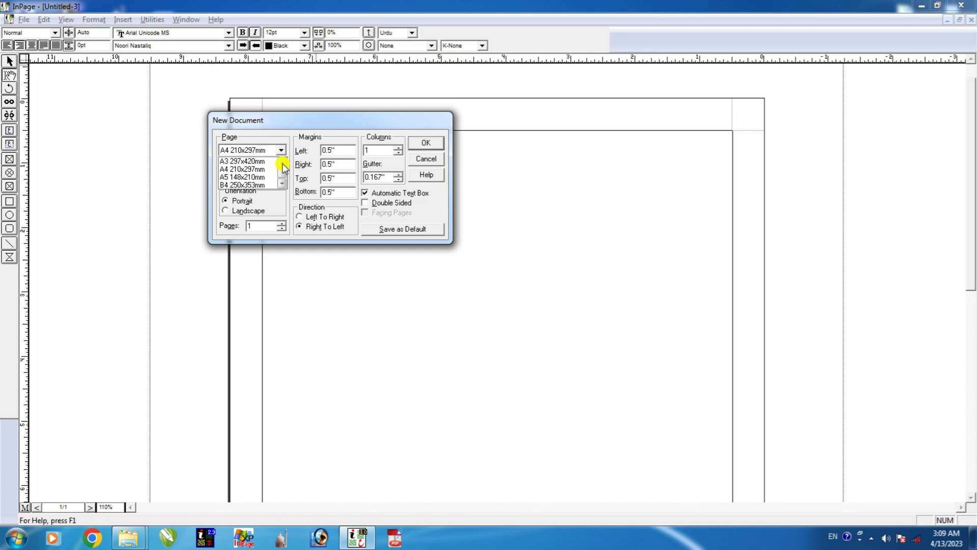
scroll(270, 171, "up", 2)
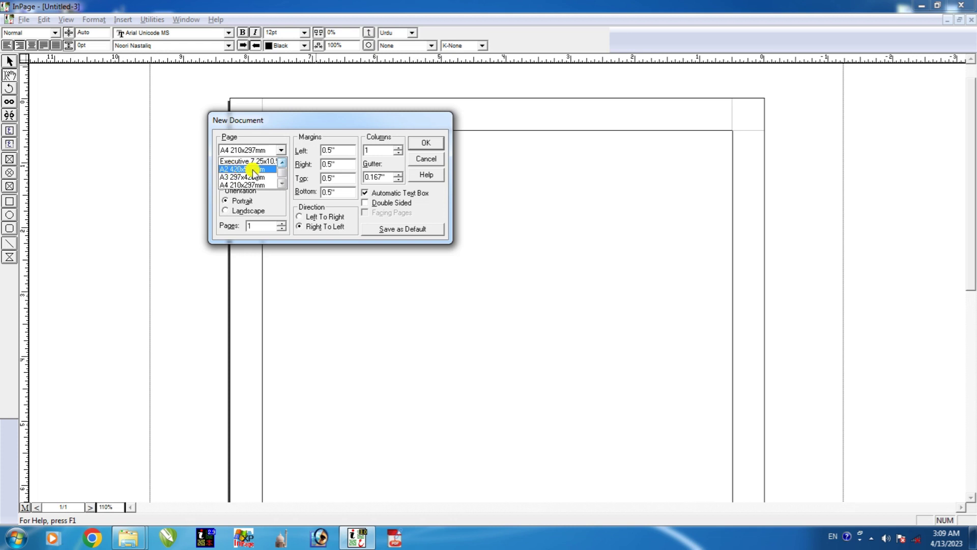
left_click(284, 164)
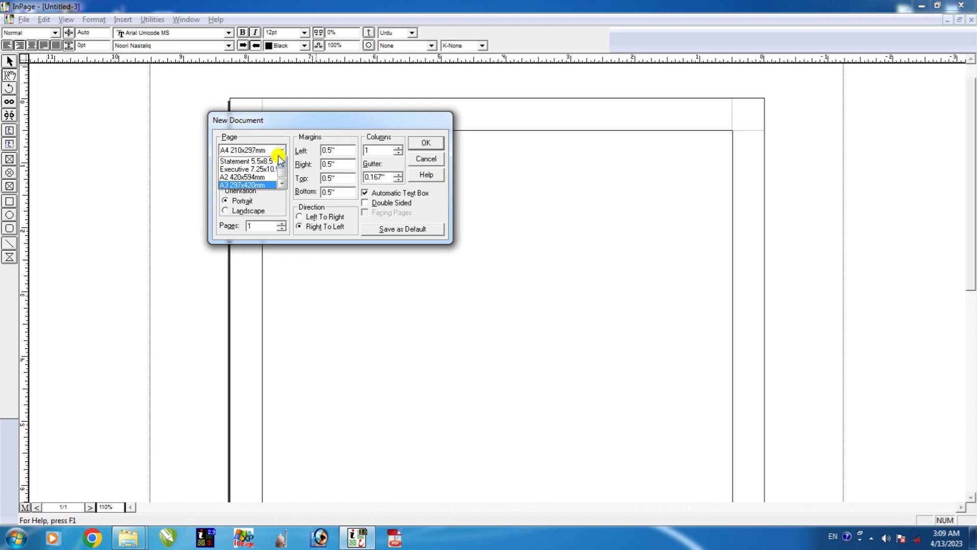
scroll(279, 161, "up", 3)
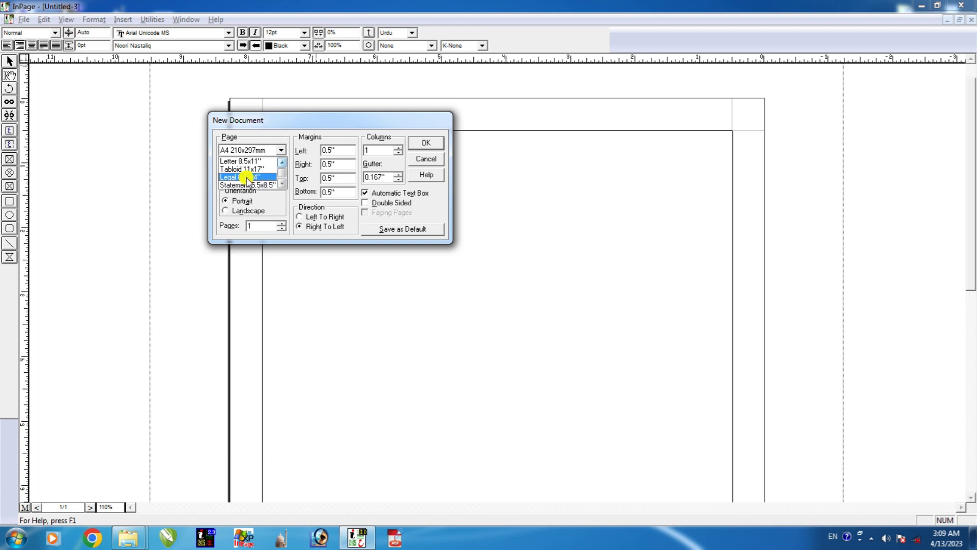
left_click(275, 185)
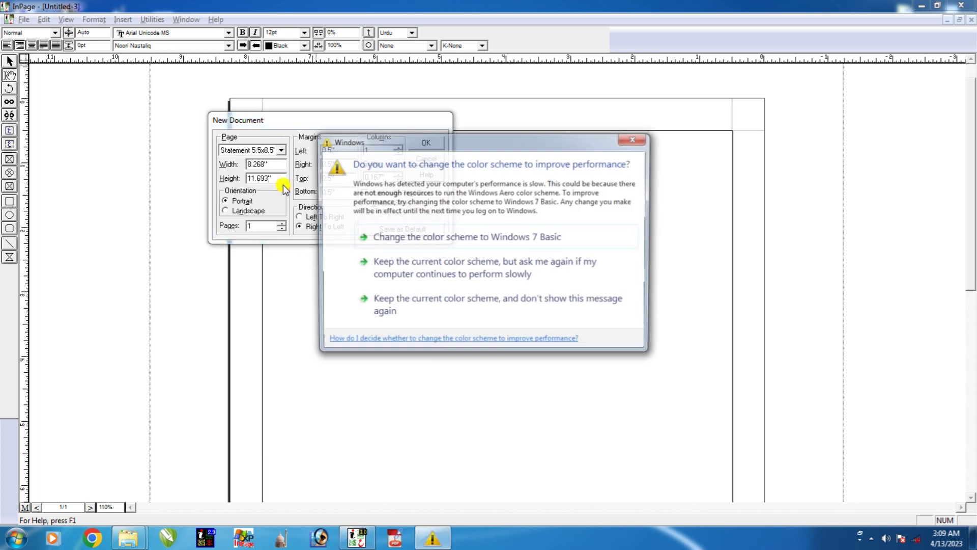
left_click(635, 138)
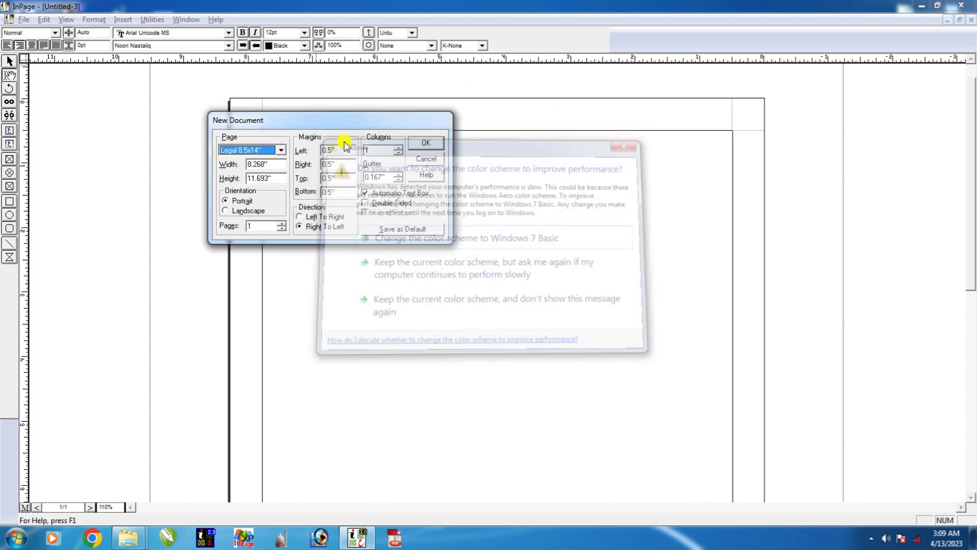
scroll(275, 151, "up", 1)
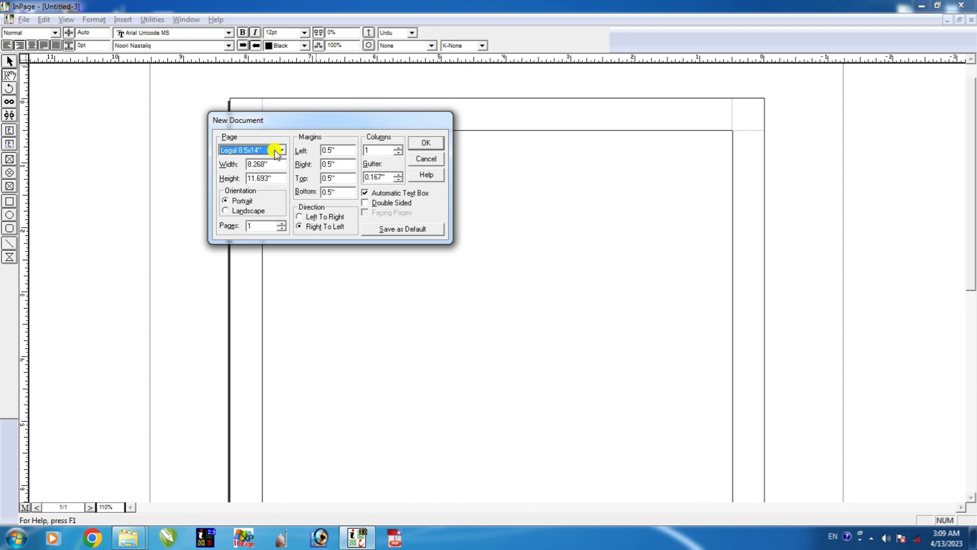
Step: Create a blank portrait document with the Legal 8.5x14" page size, view the whole page and close the document
left_click(275, 152)
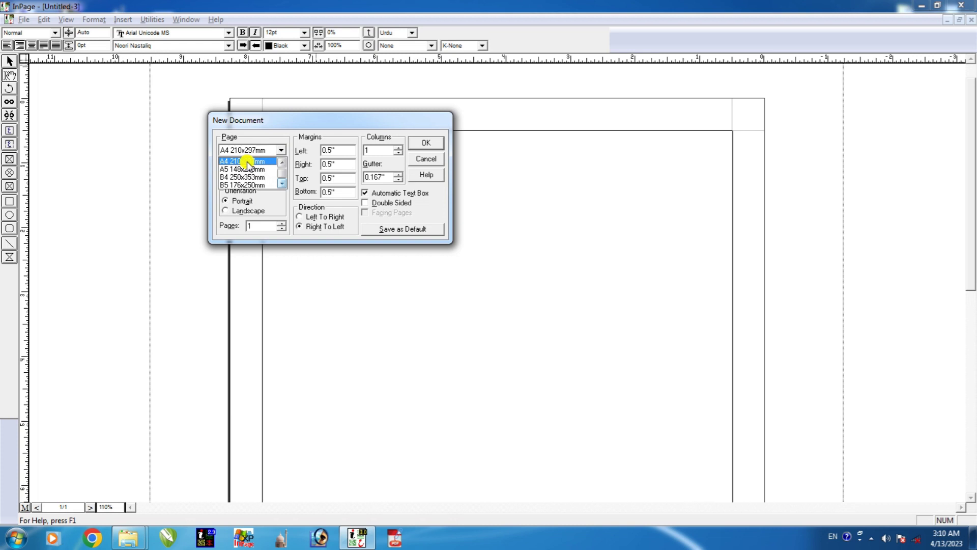
scroll(277, 163, "down", 3)
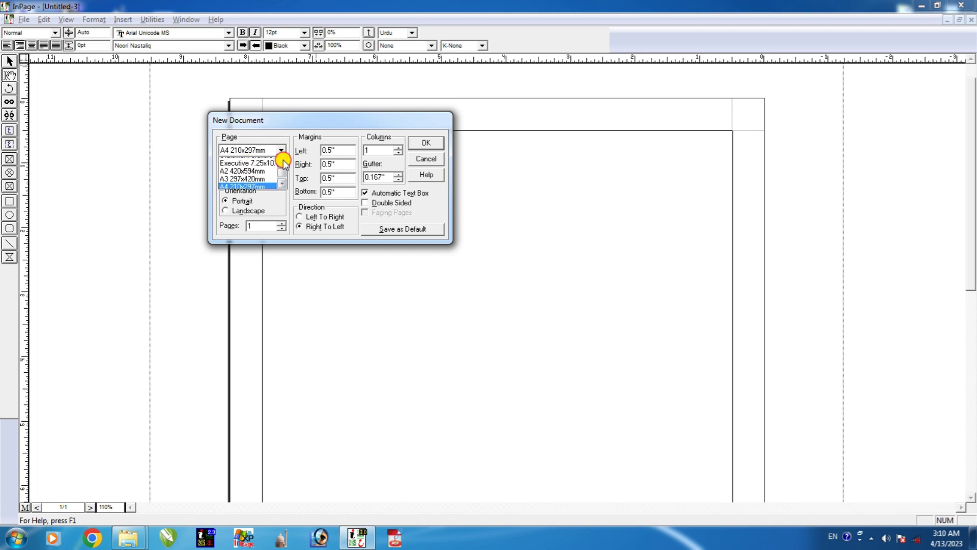
scroll(283, 163, "up", 2)
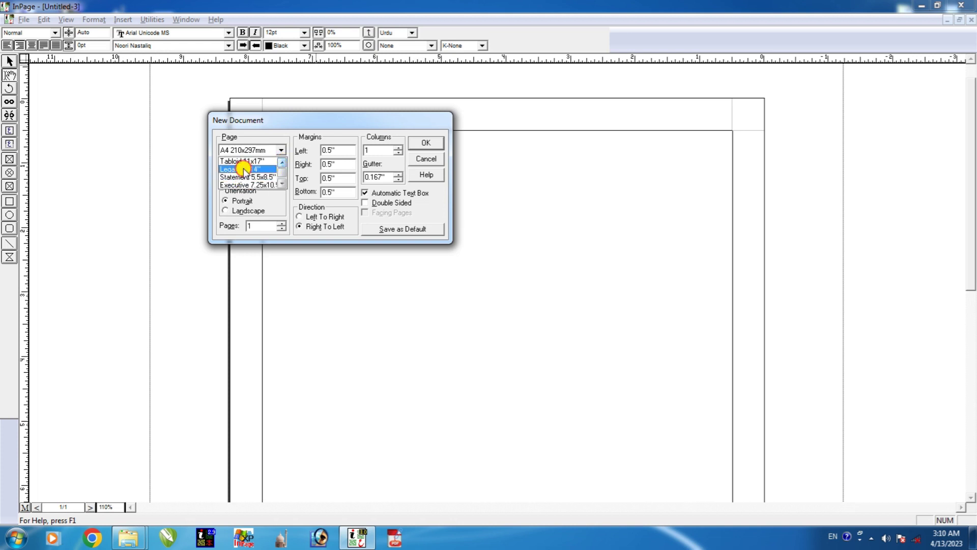
left_click(243, 170)
left_click_drag(309, 121, 273, 101)
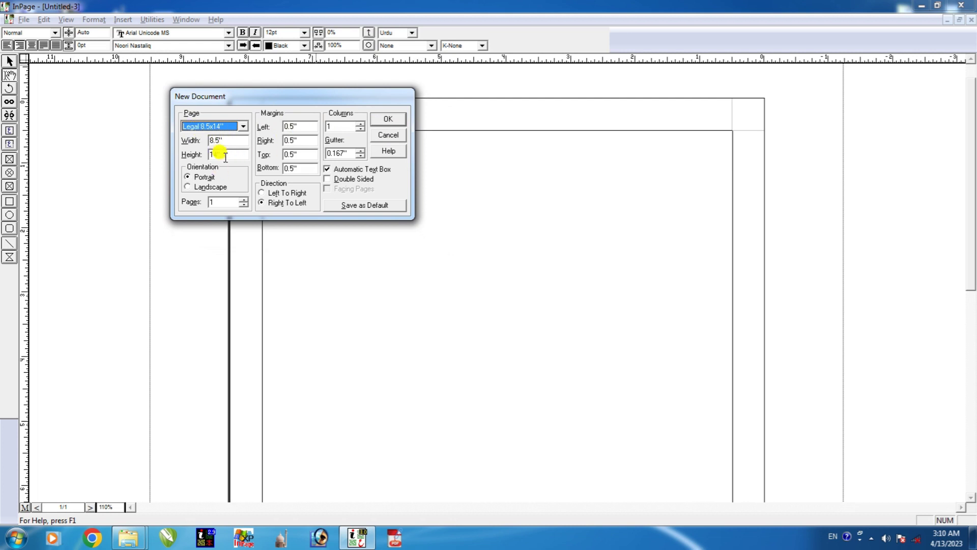
left_click(393, 120)
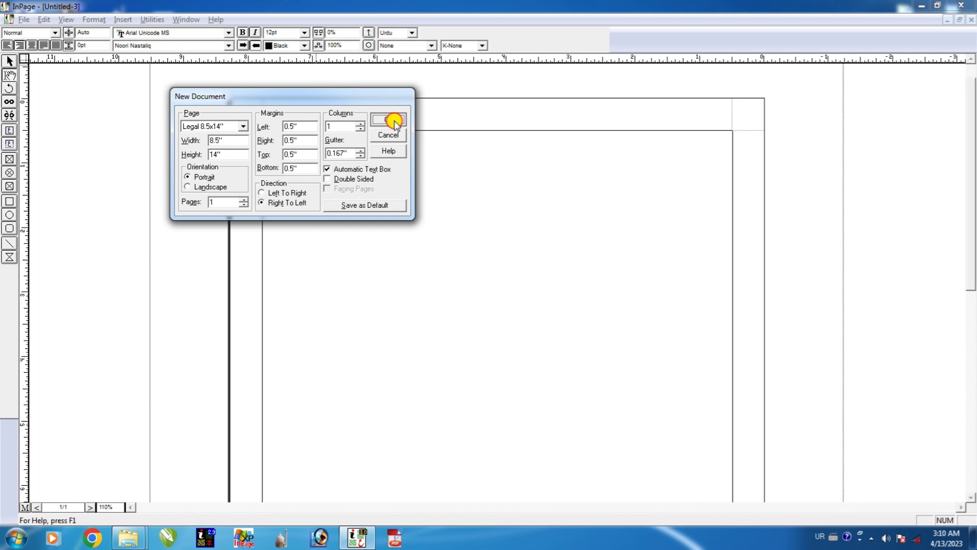
key("ctrl+0")
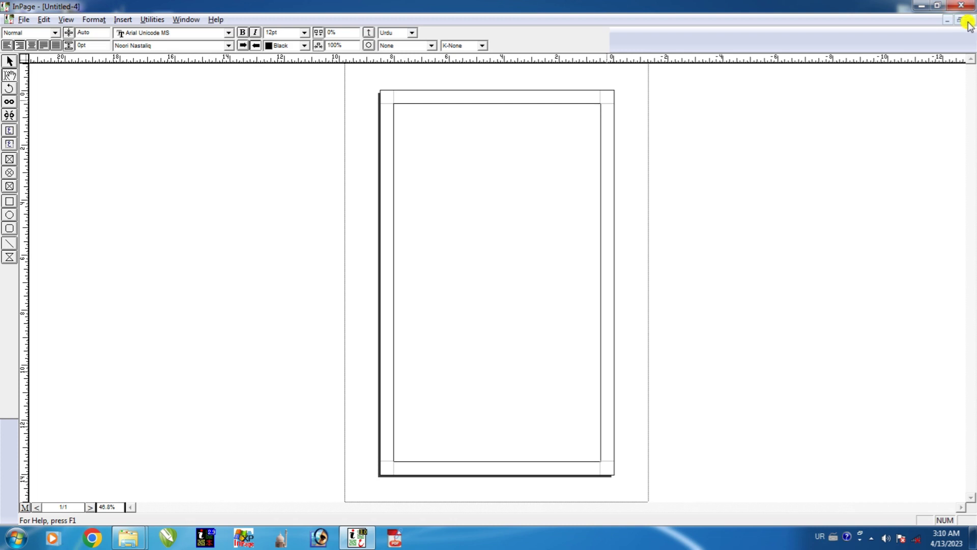
key("ctrl+F4")
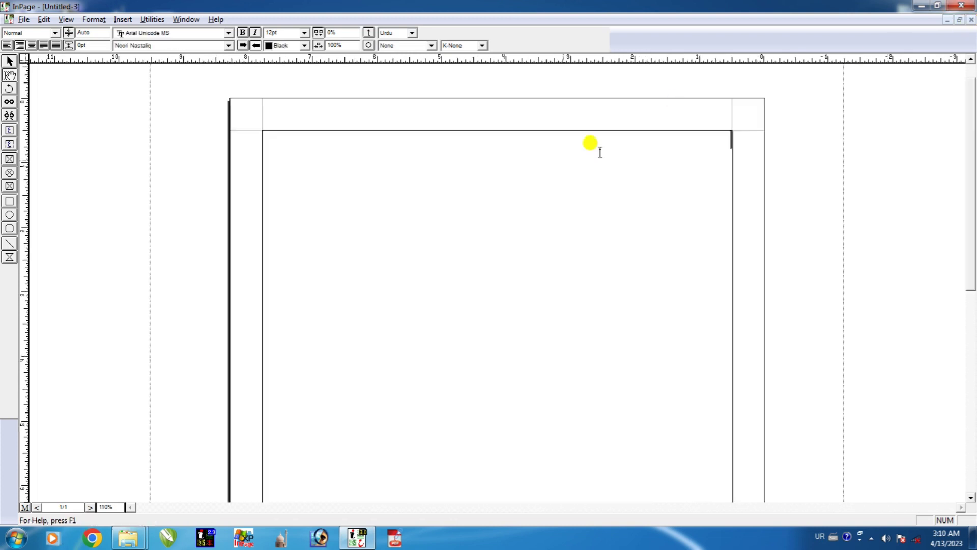
Step: Start another new document, look through the predefined page sizes and choose Custom Size, dismissing the Windows color scheme message
left_click(24, 20)
left_click(37, 33)
left_click_drag(427, 205, 202, 96)
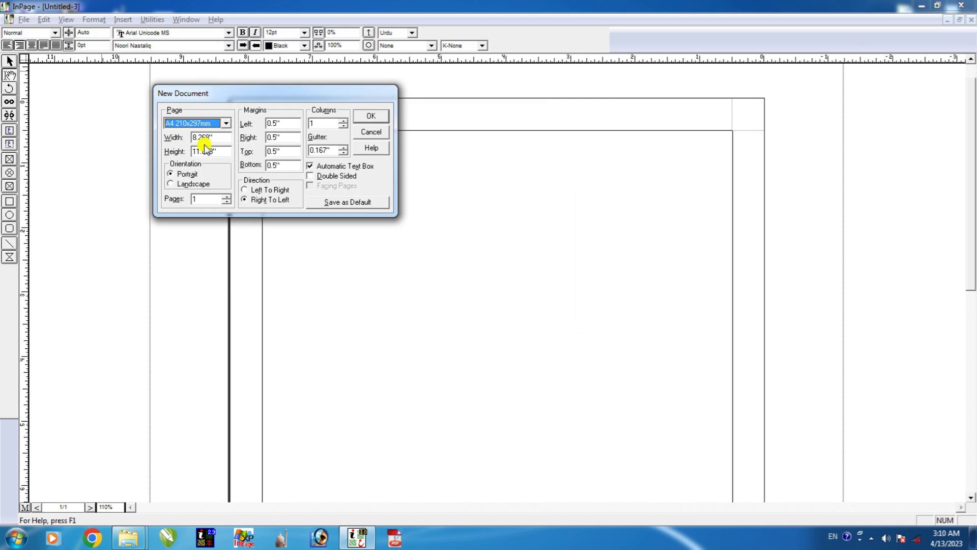
left_click(172, 125)
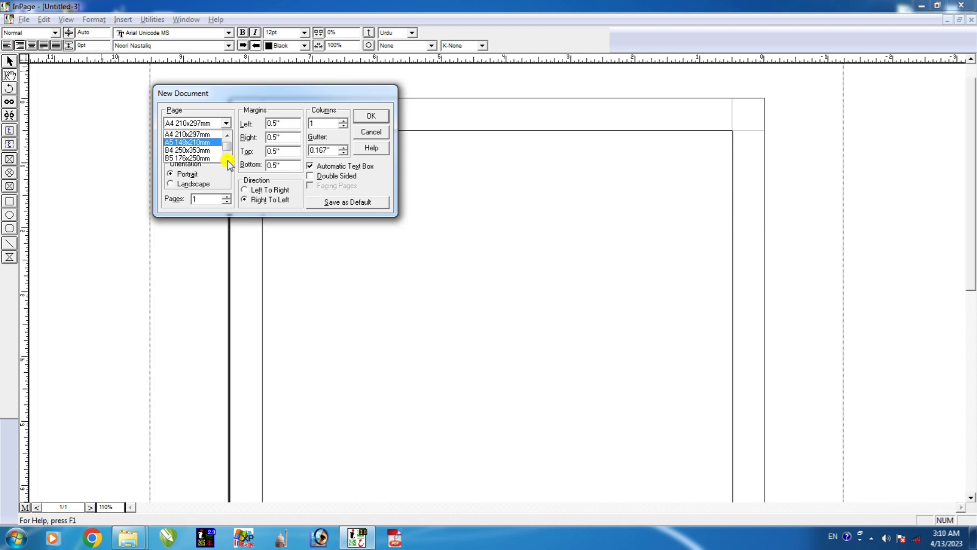
scroll(228, 162, "down", 1)
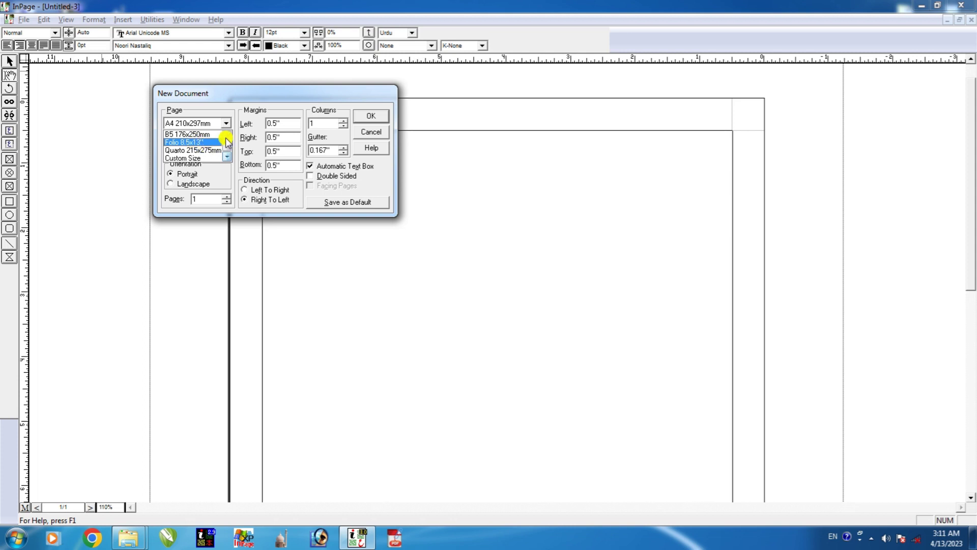
scroll(228, 142, "up", 1)
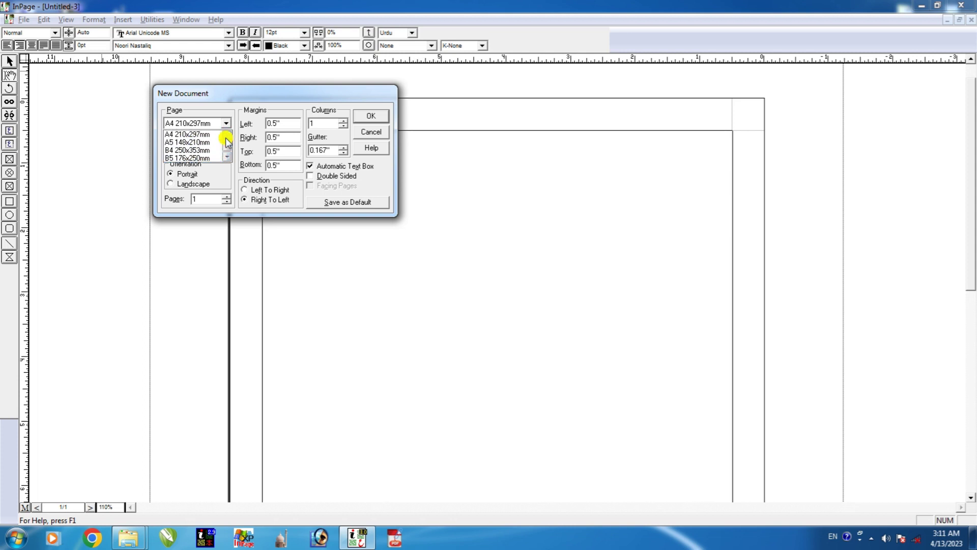
scroll(227, 142, "up", 2)
scroll(227, 159, "down", 2)
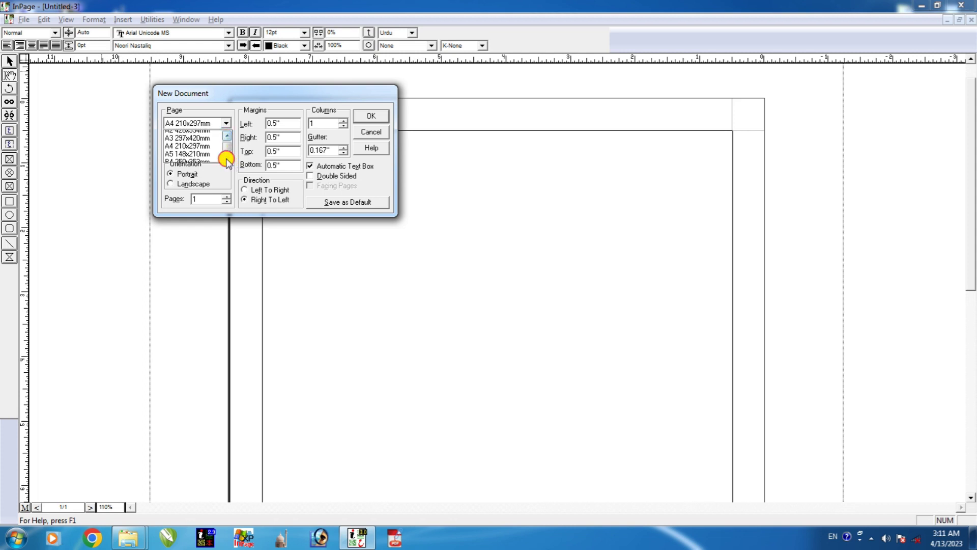
scroll(227, 161, "down", 1)
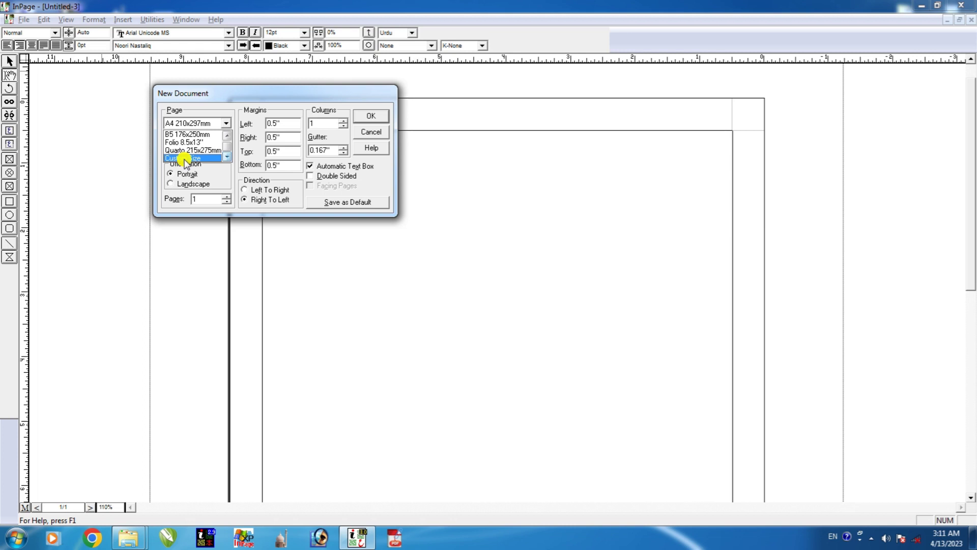
left_click(184, 159)
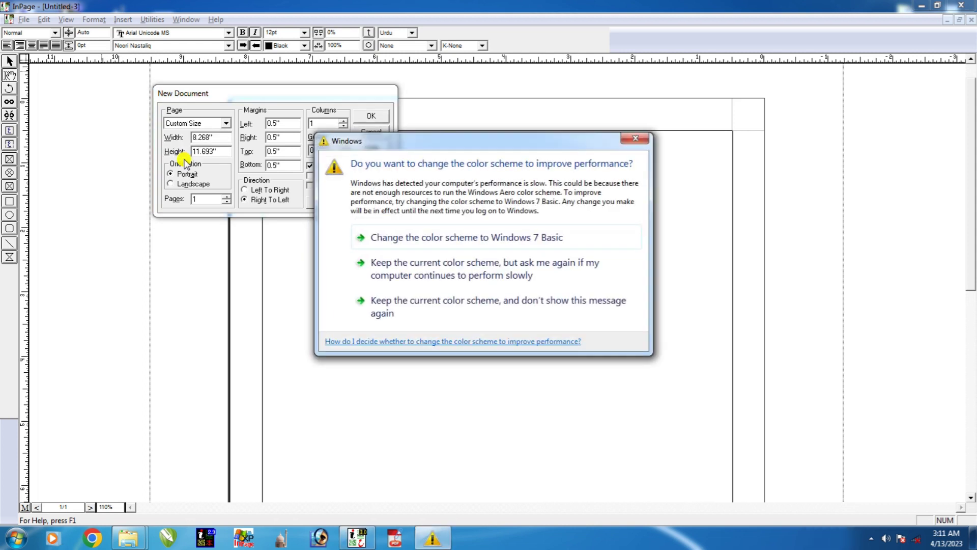
left_click(635, 138)
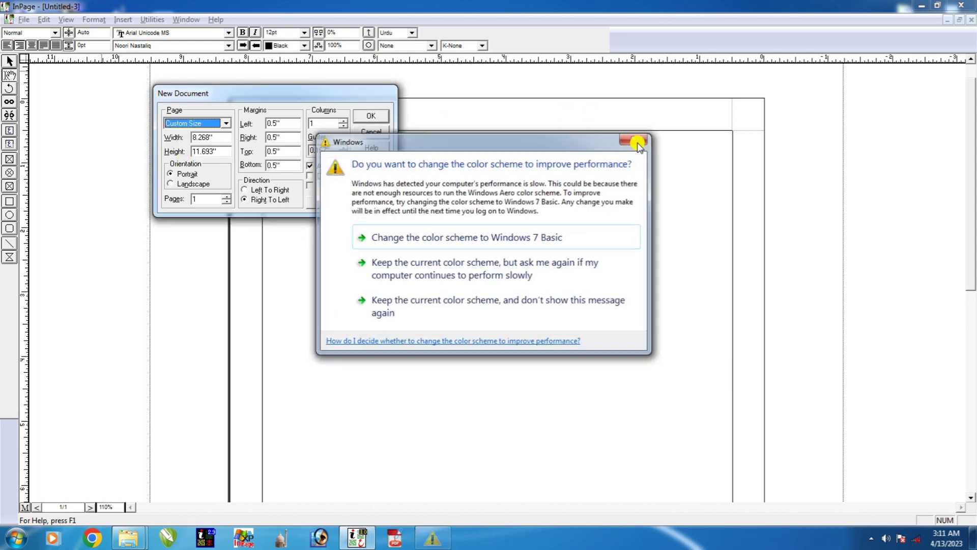
left_click(224, 123)
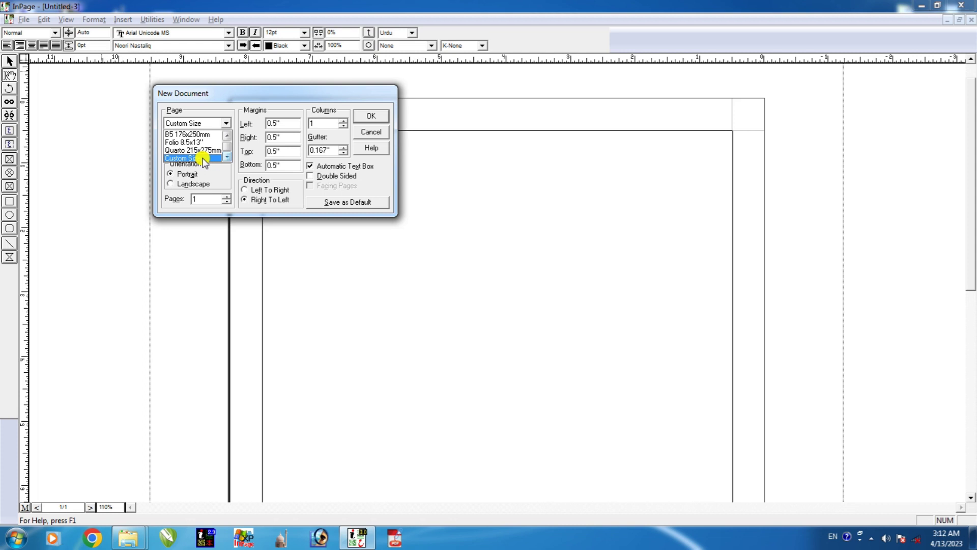
left_click(204, 159)
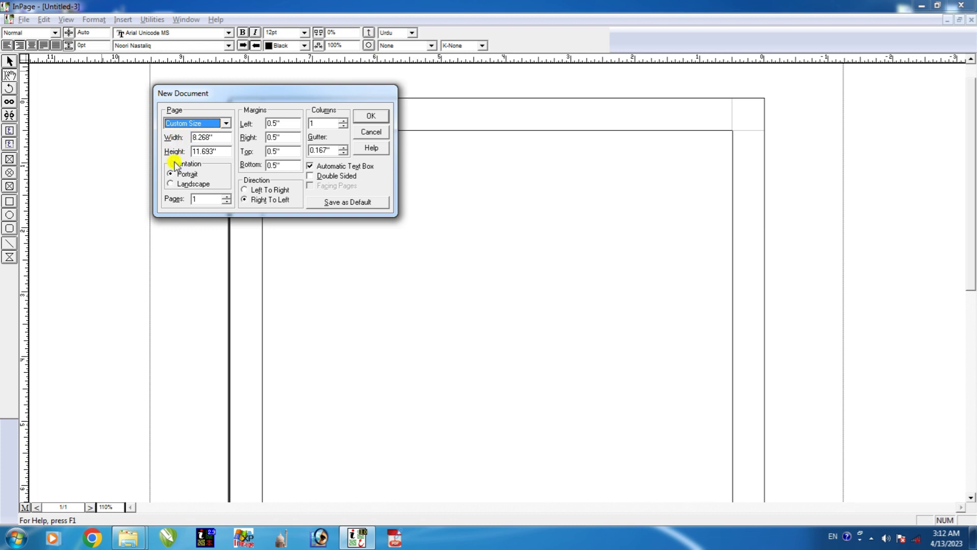
Step: Set the custom page's width to 10 and height to 5 inches and create the document
key("Tab")
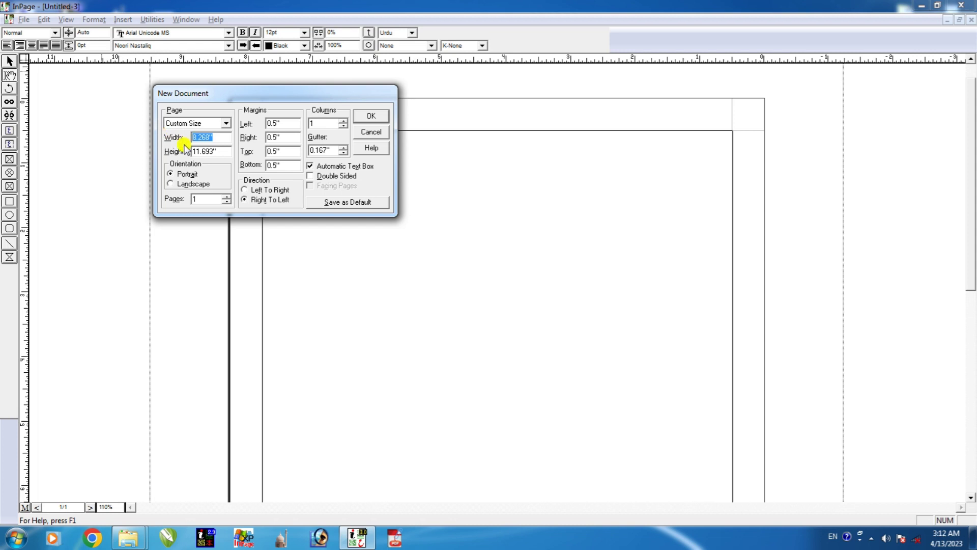
type("10")
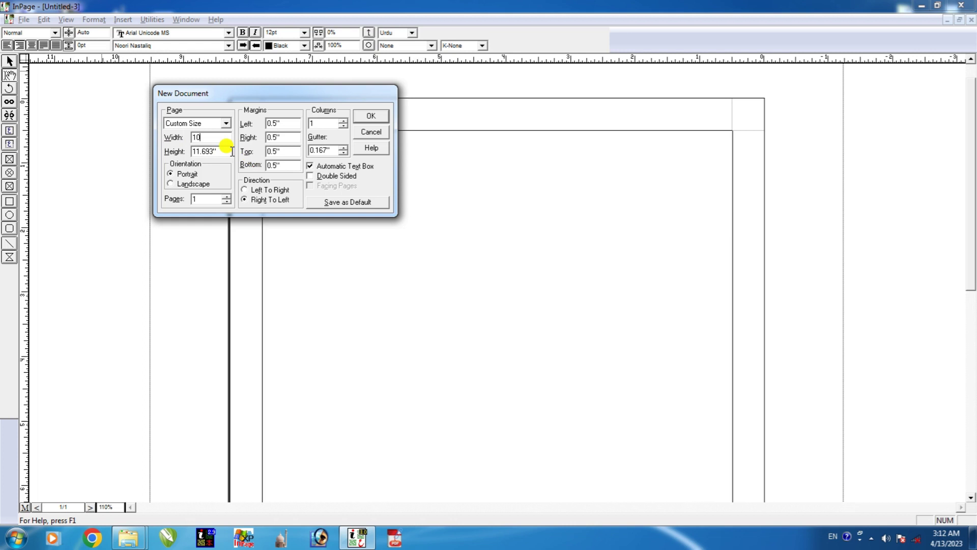
key("Tab")
type("5")
left_click(378, 115)
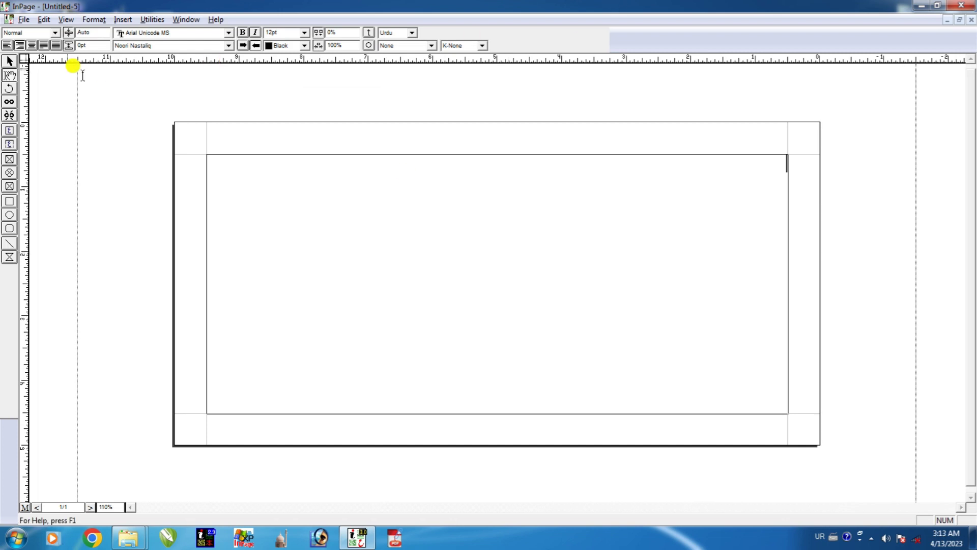
Step: Create another portrait document, trying the Custom Size page option before choosing the A4 210x297mm page size
left_click(24, 19)
left_click(31, 30)
left_click_drag(423, 207, 262, 91)
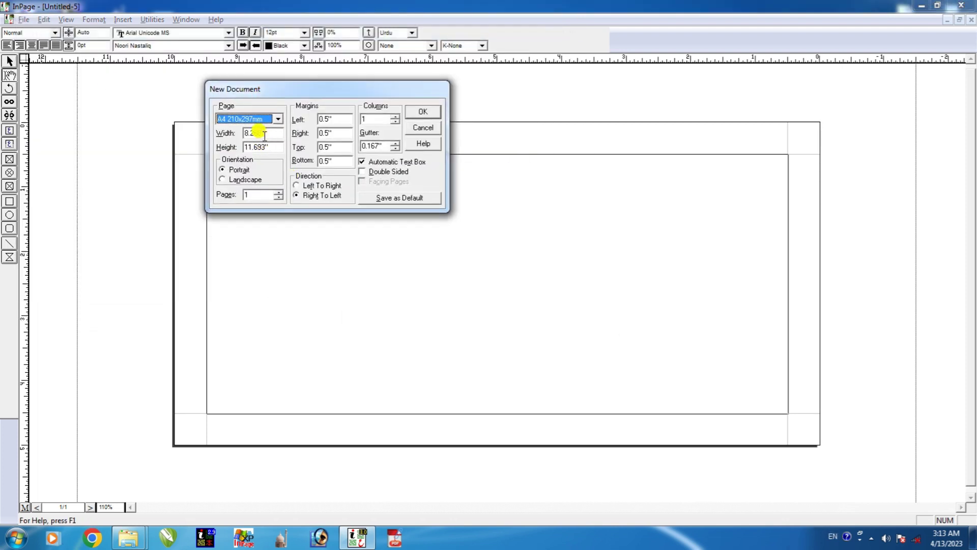
left_click(278, 119)
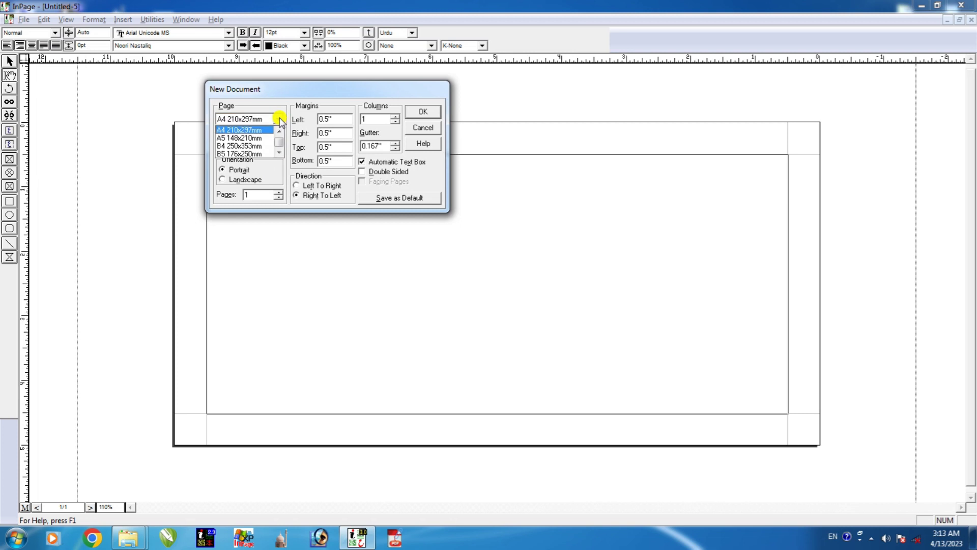
left_click(278, 152)
left_click(279, 153)
left_click(278, 153)
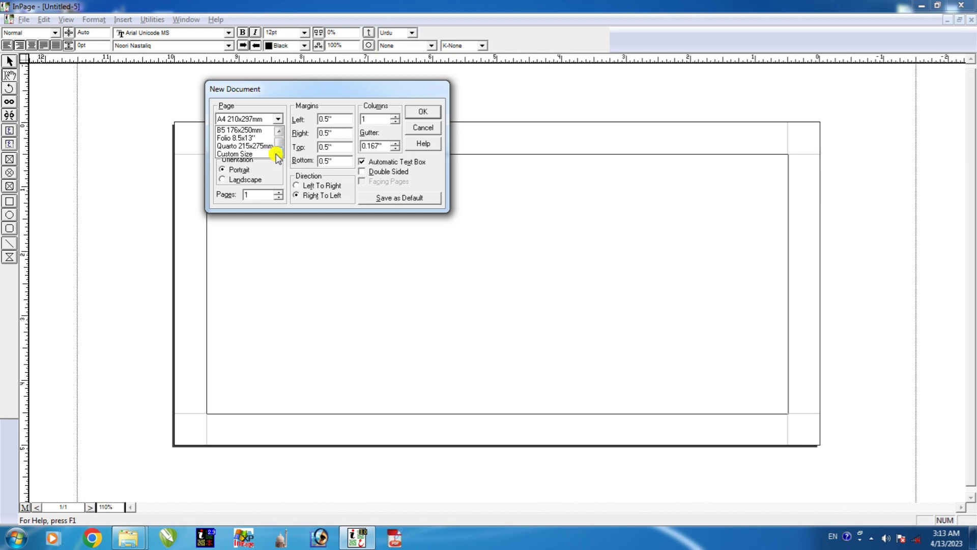
left_click(248, 153)
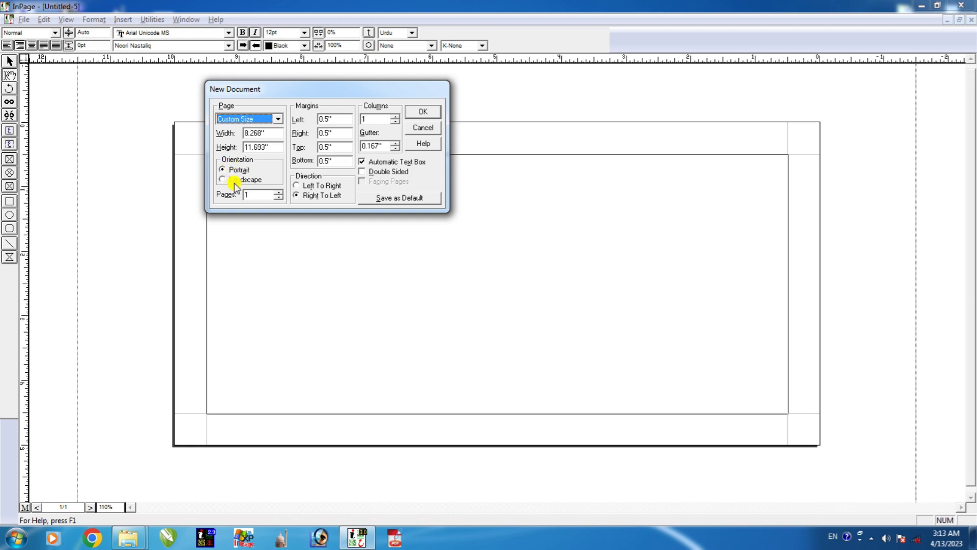
left_click(277, 121)
scroll(278, 132, "up", 4)
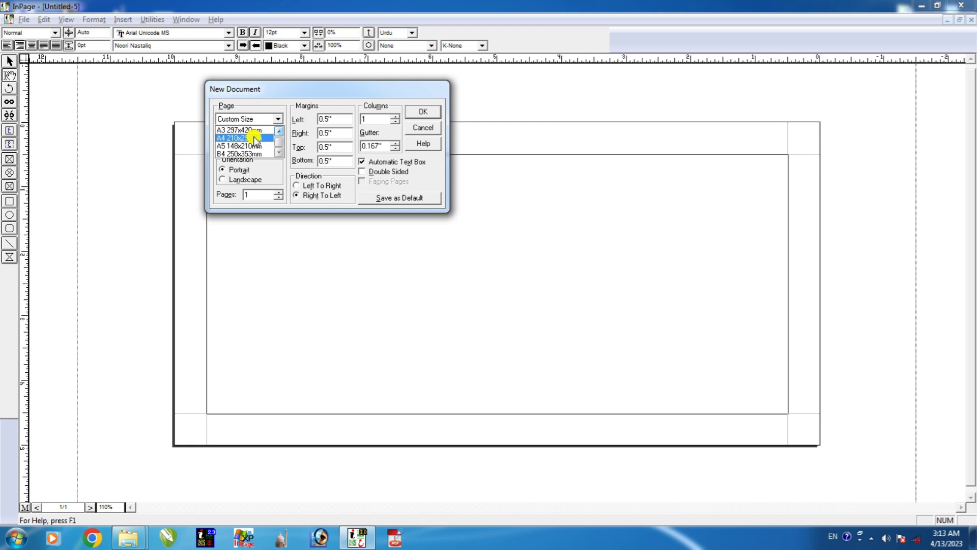
left_click(254, 137)
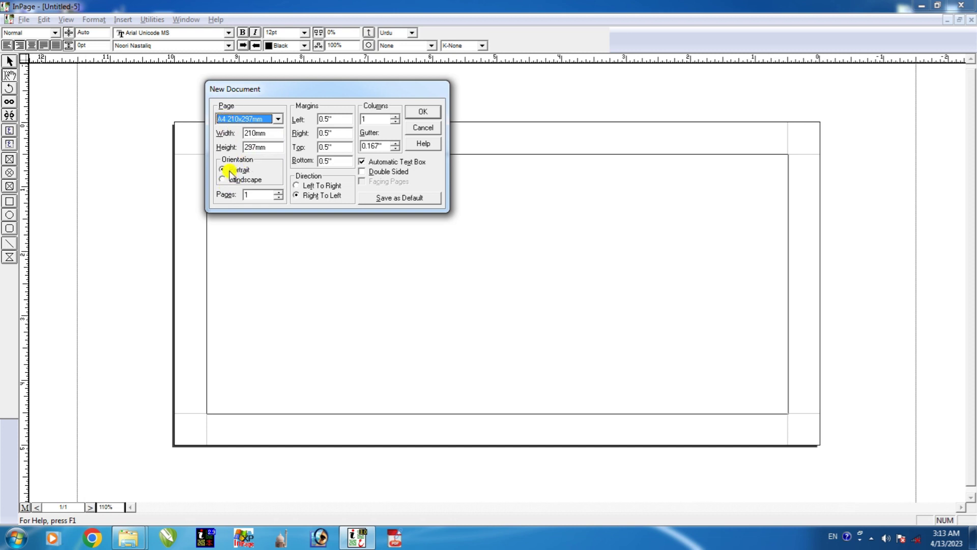
left_click(414, 114)
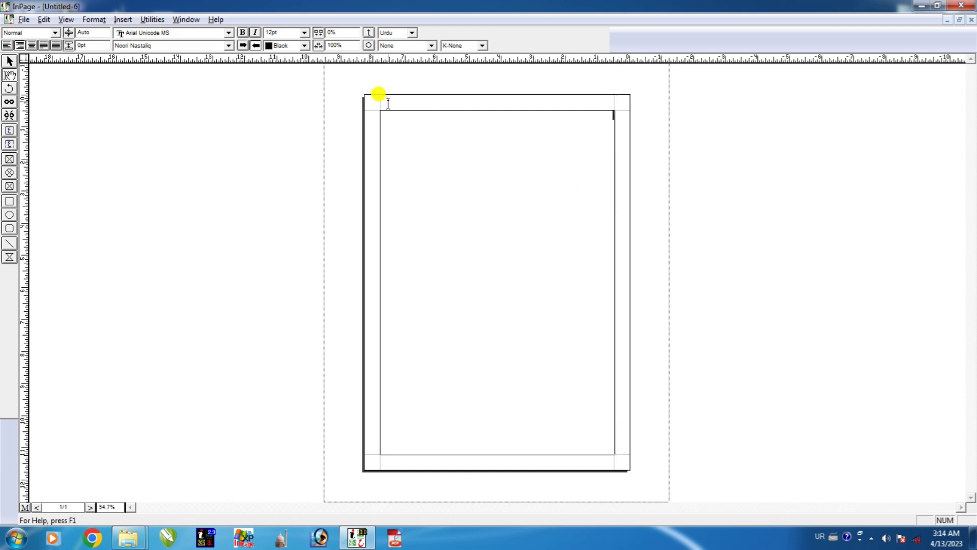
Step: Create a new A4 document in landscape orientation and view the whole page
left_click(21, 23)
left_click(31, 31)
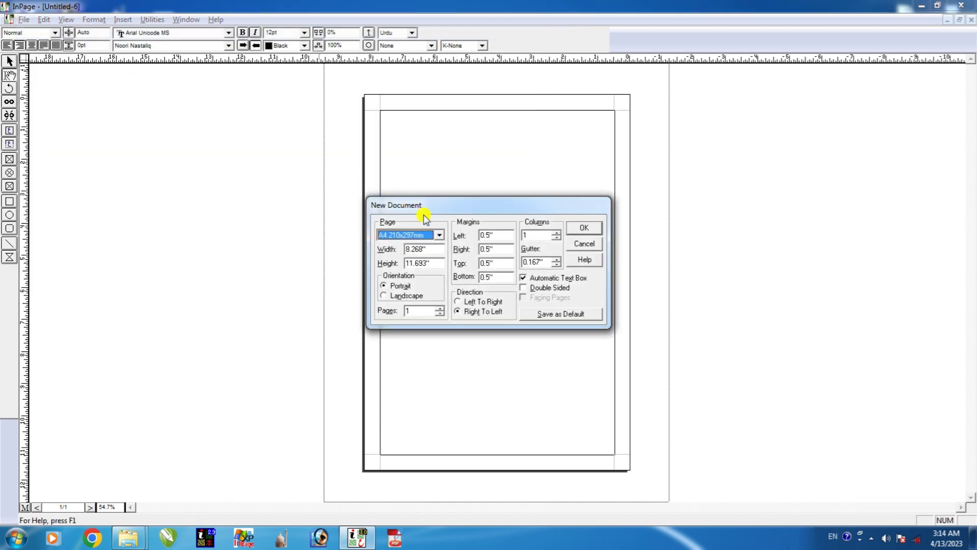
left_click_drag(421, 205, 274, 118)
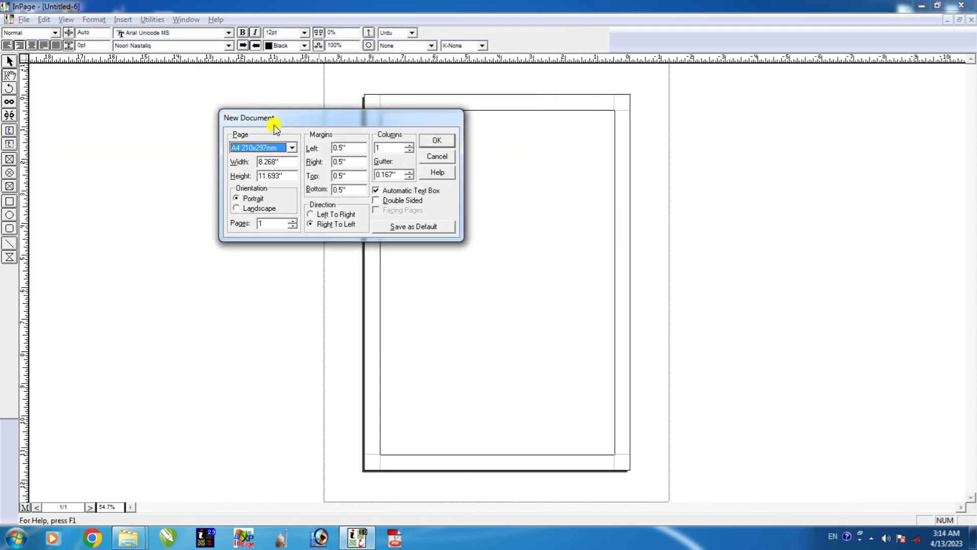
left_click(245, 208)
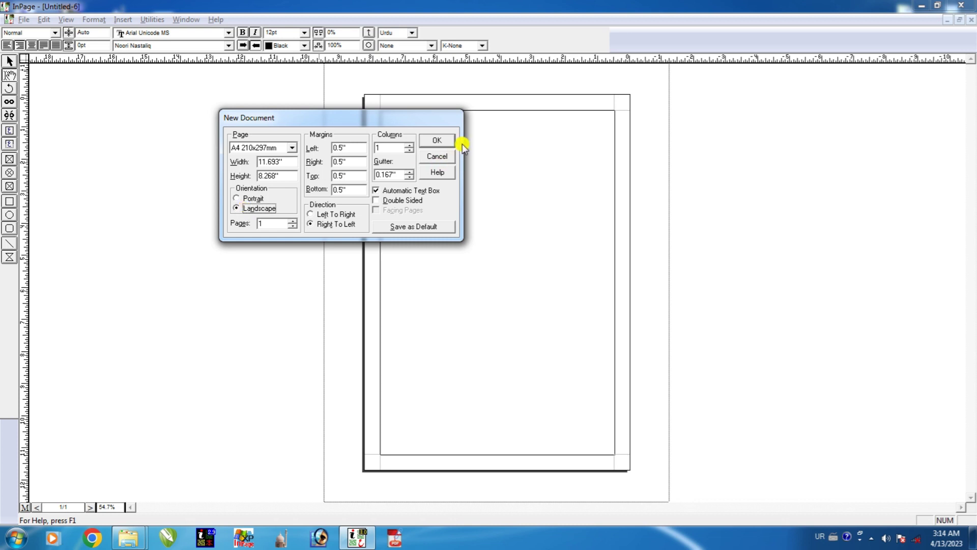
left_click(436, 140)
key("ctrl+0")
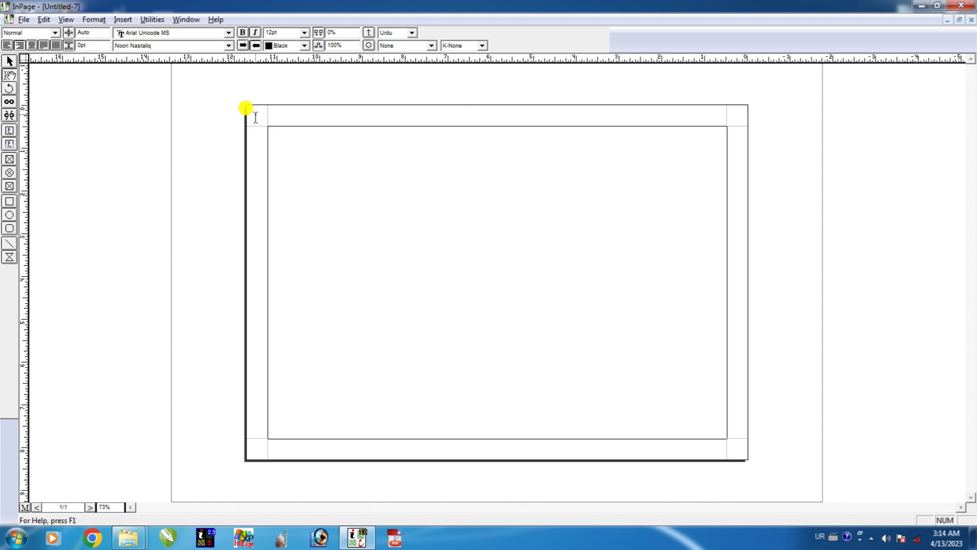
Step: Create a new A4 portrait document with several pages and view the whole page
left_click(22, 19)
left_click(45, 32)
left_click_drag(434, 205, 317, 118)
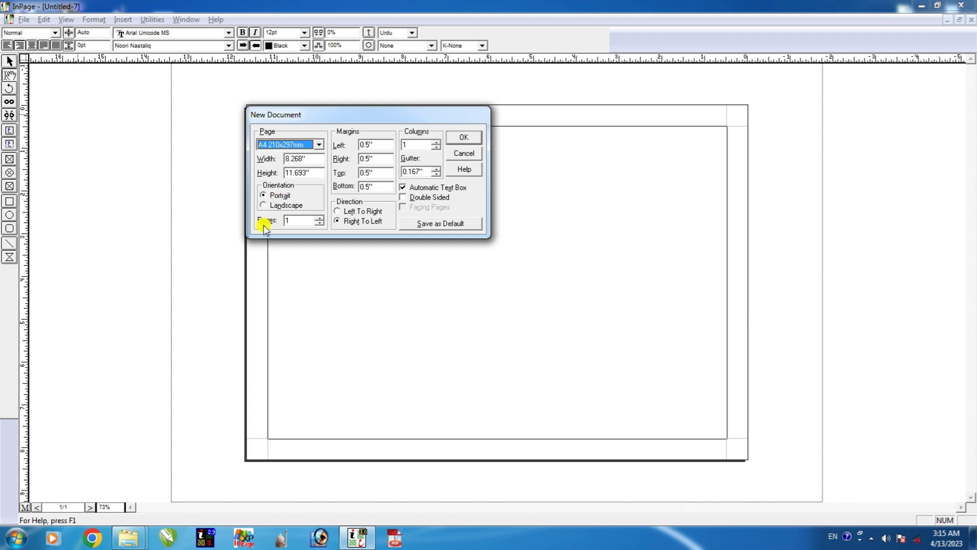
left_click(295, 222)
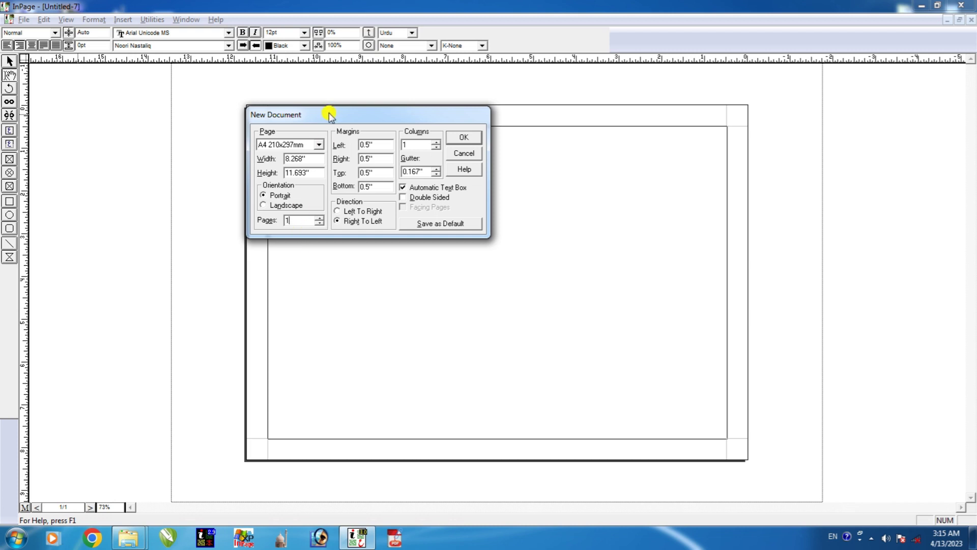
mouse_move(328, 115)
left_mouse_down()
mouse_move(349, 201)
mouse_move(334, 119)
left_mouse_up()
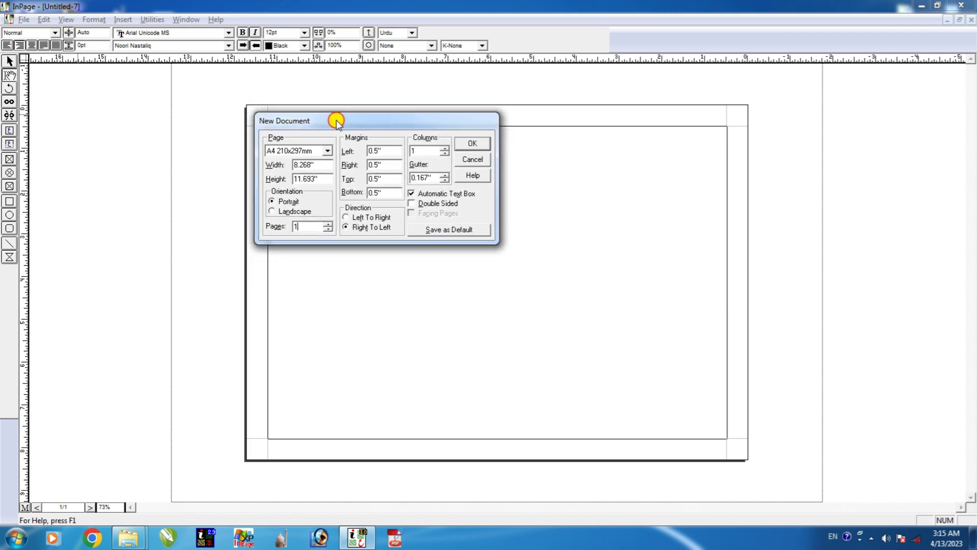
double_click(295, 224)
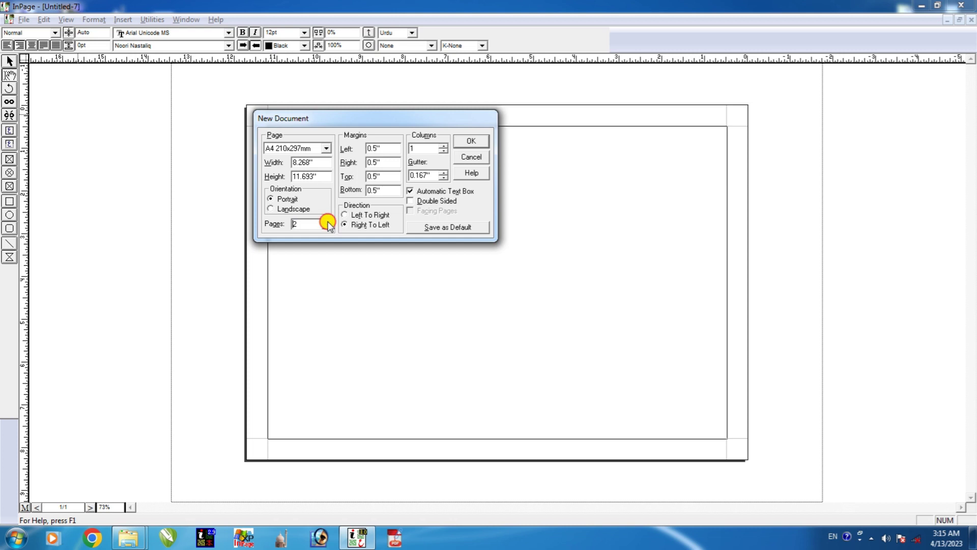
left_click(328, 221)
left_click(328, 222)
left_click(327, 222)
left_click(328, 227)
key("BackSpace")
type("4")
left_click(482, 139)
key("ctrl+0")
Step: Add empty lines in the document's text box until the text runs on to the eighth page
left_click(63, 506)
left_click(572, 213)
left_click(65, 507)
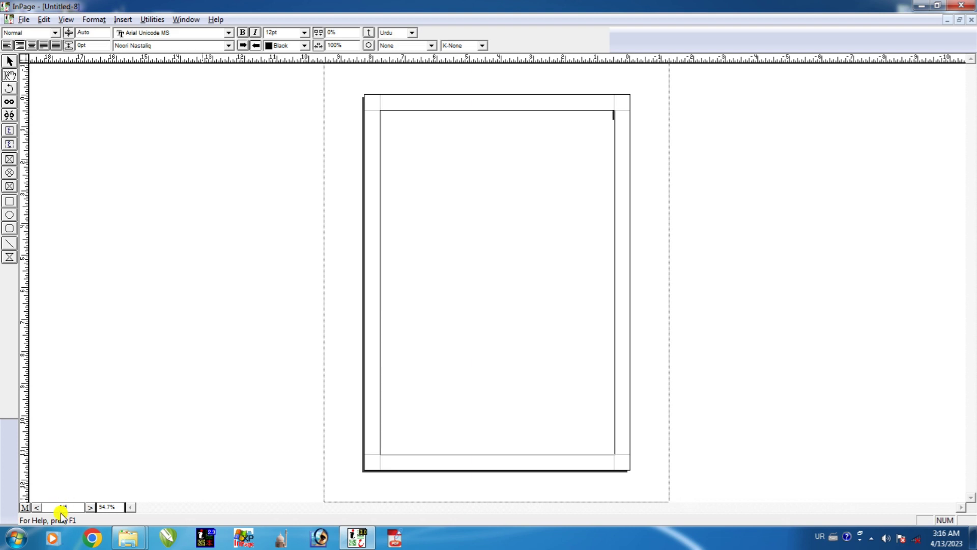
left_click(49, 508)
key("Return")
key("Return")
key("Return")
key("Return")
key("Return")
key("Return")
key("Return")
key("Return")
key("Return")
key("Return")
key("Return")
key("Return")
key("Return")
key("Return")
key("Return")
key("Return")
key("Return")
key("Return")
key("Return")
key("Return")
key("Return")
key("Return")
key("Return")
key("Return")
key("Return")
key("Return")
key("Return")
key("Return")
key("Return")
key("Return")
key("Return")
key("Return")
key("Return")
key("Return")
key("Return")
key("Return")
key("Return")
key("Return")
key("Return")
key("Return")
key("Return")
key("Return")
key("Return")
key("Return")
key("Return")
key("Return")
key("Return")
key("Return")
key("Return")
key("Return")
key("Return")
key("Return")
key("Return")
key("Return")
key("Return")
key("Return")
key("Return")
key("Return")
key("Return")
key("Return")
key("Return")
key("Return")
key("Return")
key("Return")
key("Return")
key("Return")
key("Return")
key("Return")
key("Return")
key("Return")
key("Return")
key("Return")
key("Return")
key("Return")
key("Return")
key("Return")
key("Return")
key("Return")
key("Return")
key("Return")
key("Return")
key("Return")
key("Return")
key("Return")
key("Return")
left_click(24, 20)
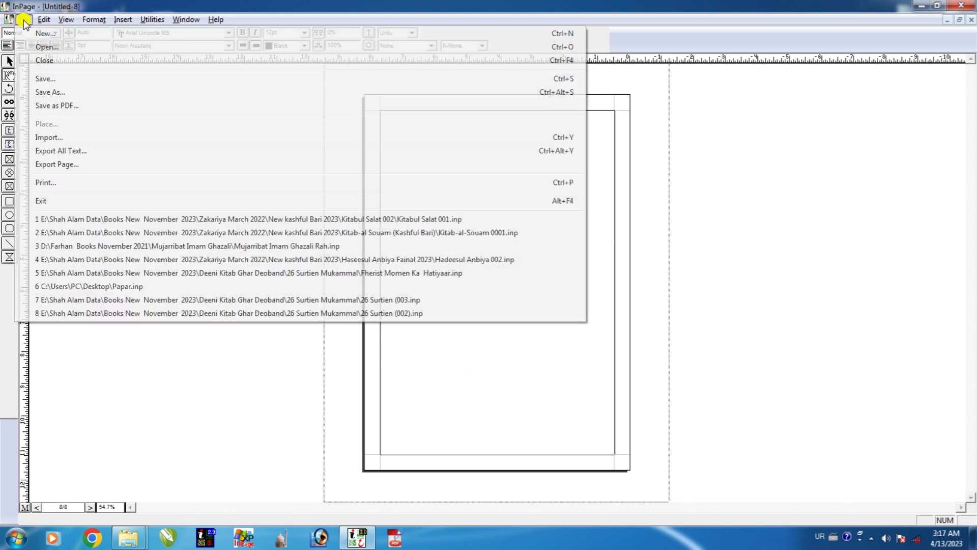
left_click(31, 34)
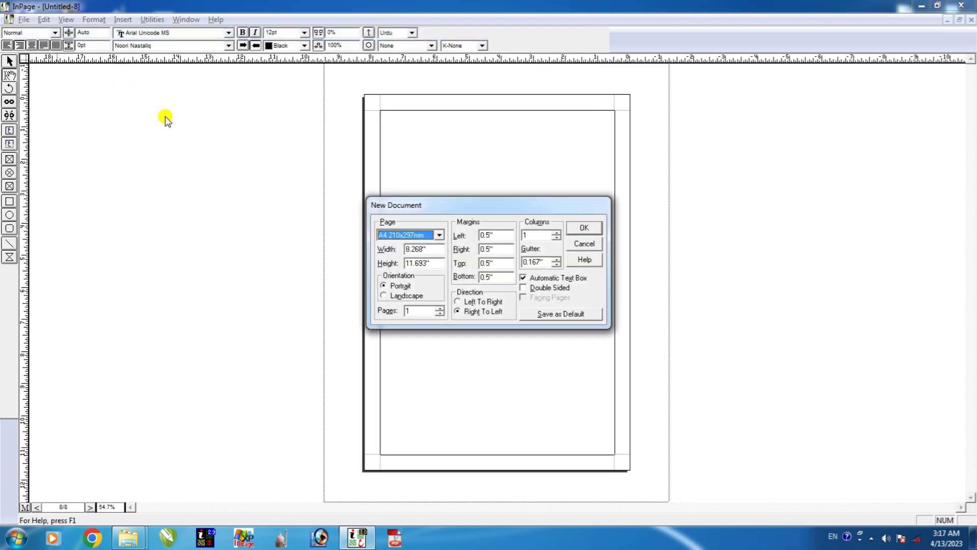
left_click_drag(396, 201, 369, 120)
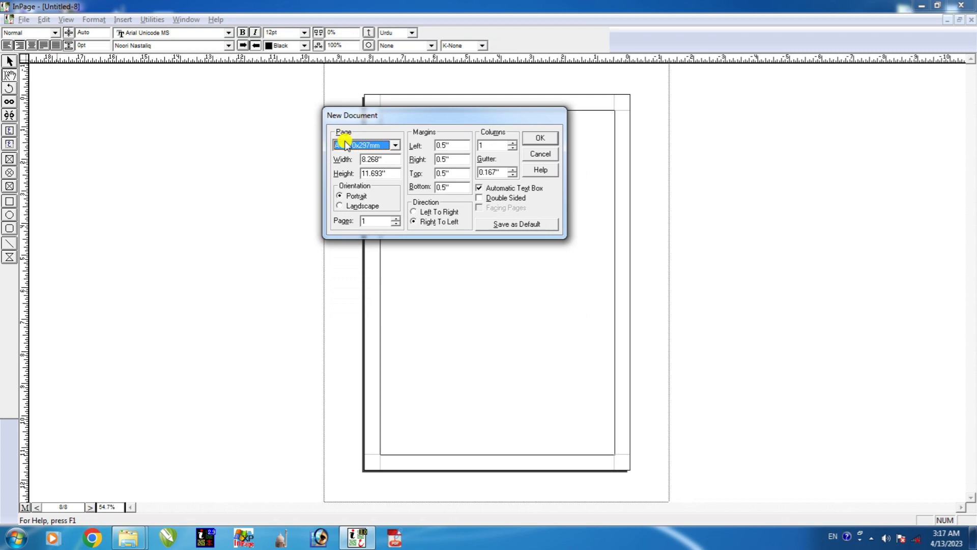
left_click(366, 220)
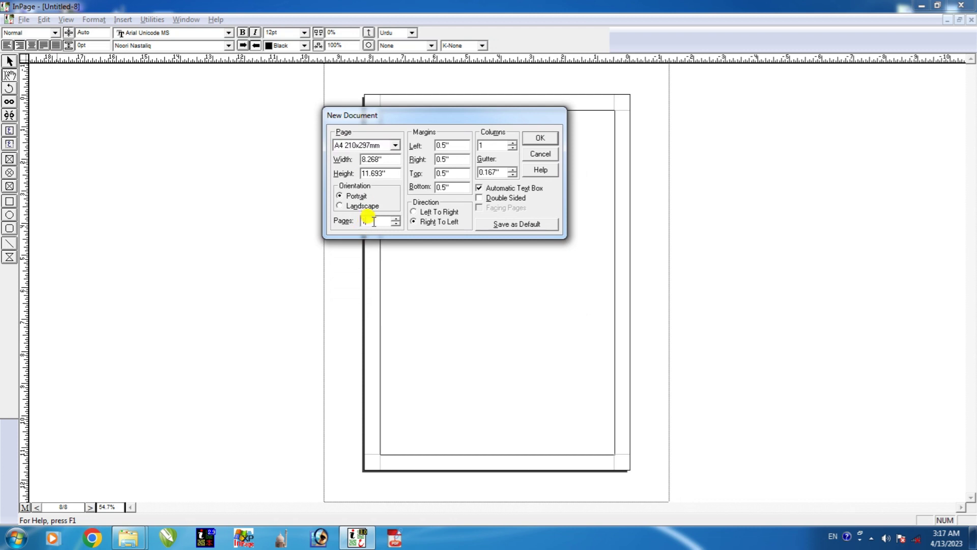
left_click_drag(365, 115, 191, 125)
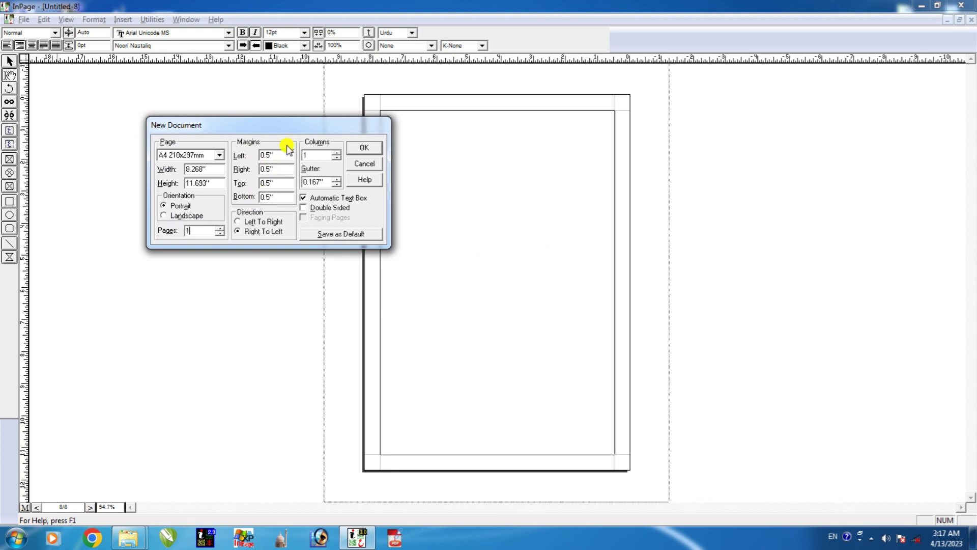
left_click_drag(294, 130, 280, 108)
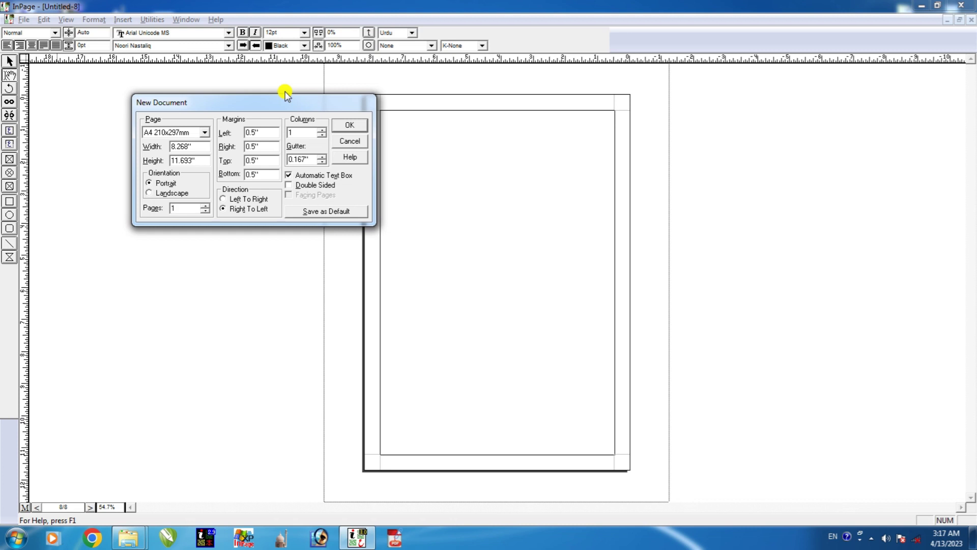
left_click_drag(286, 96, 248, 90)
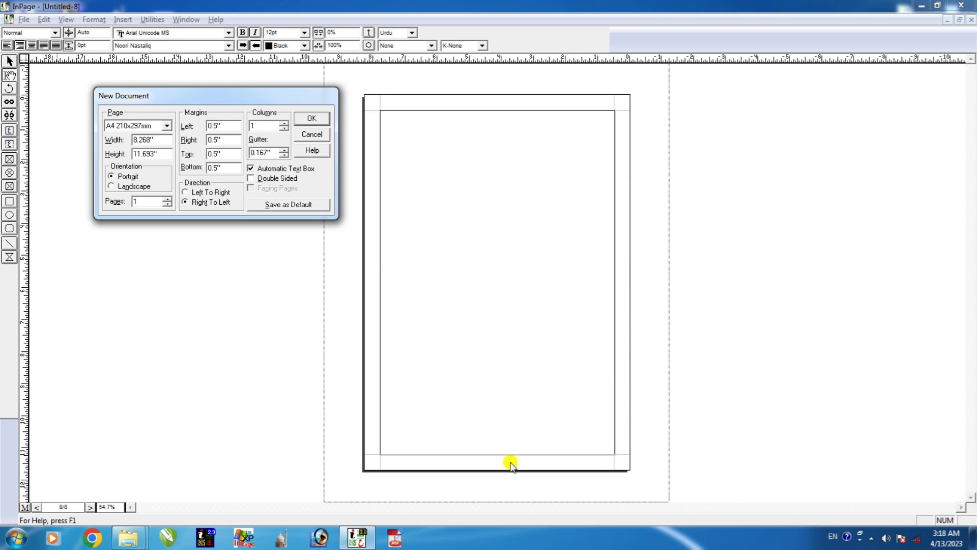
left_click(306, 135)
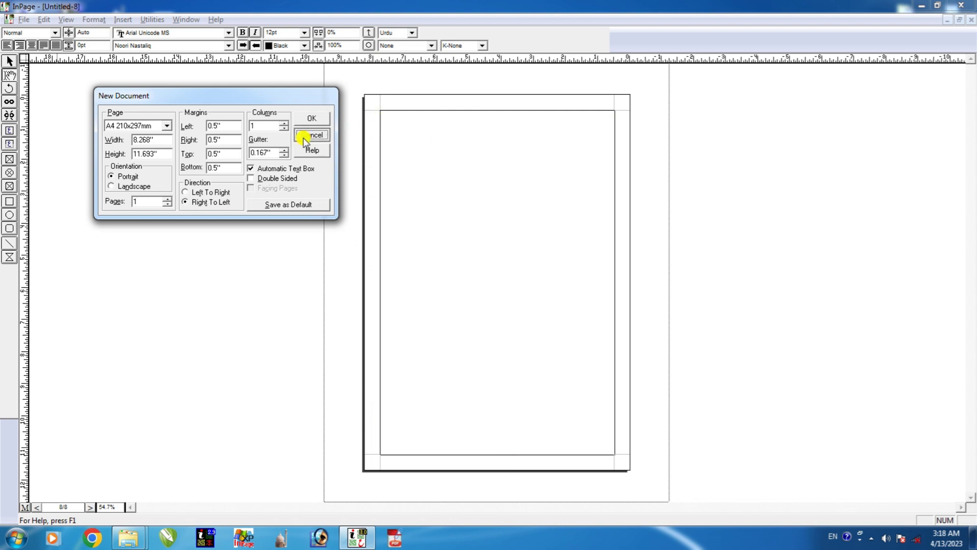
Step: Open the Elan 456 sample image from the desktop to examine its layout, close it and return to InPage
left_click(920, 6)
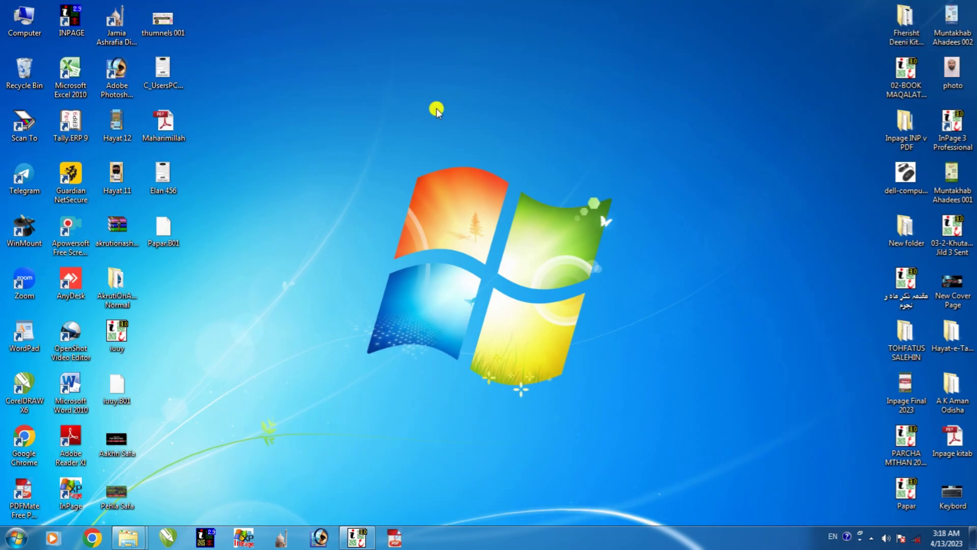
double_click(173, 193)
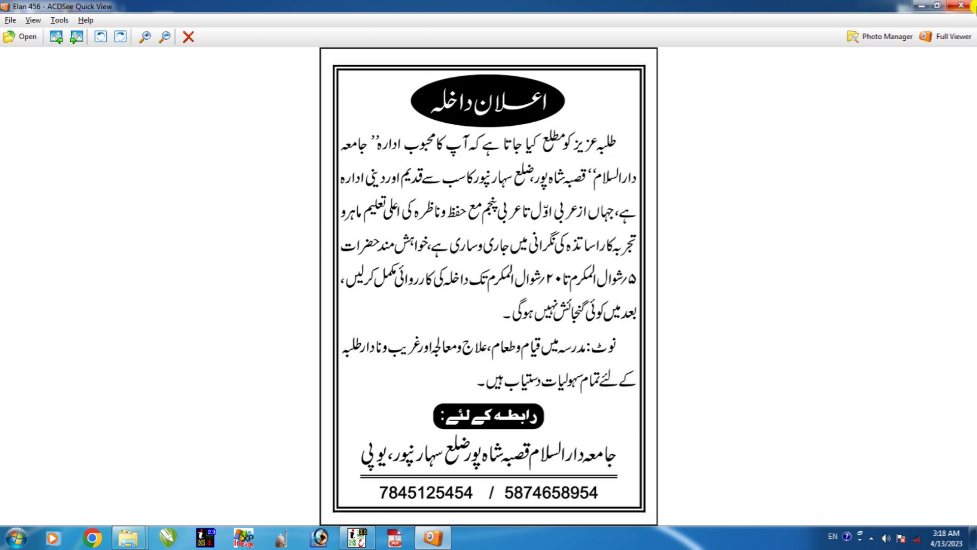
left_click(961, 5)
left_click(356, 536)
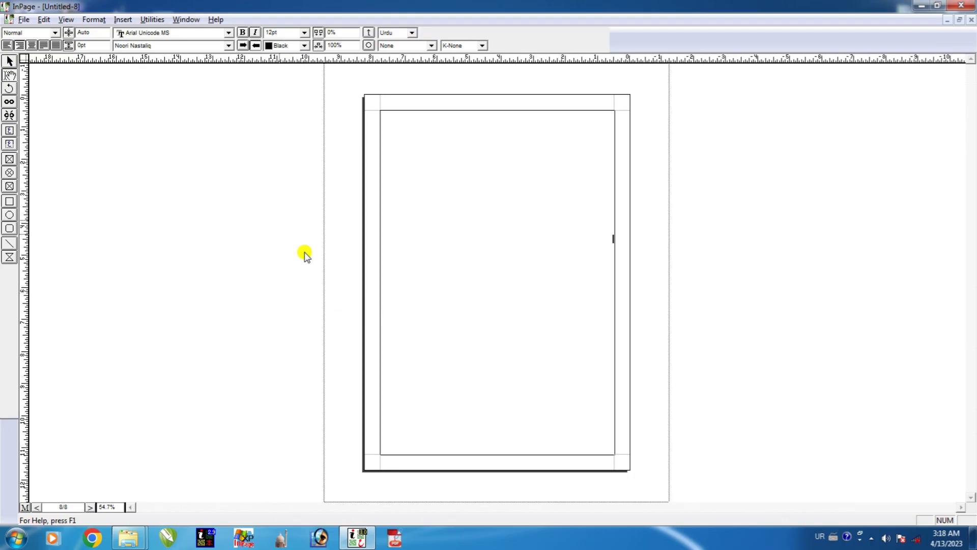
Step: Start a new A4 portrait document and set its left and right margins to 0.2 inches
left_click(31, 18)
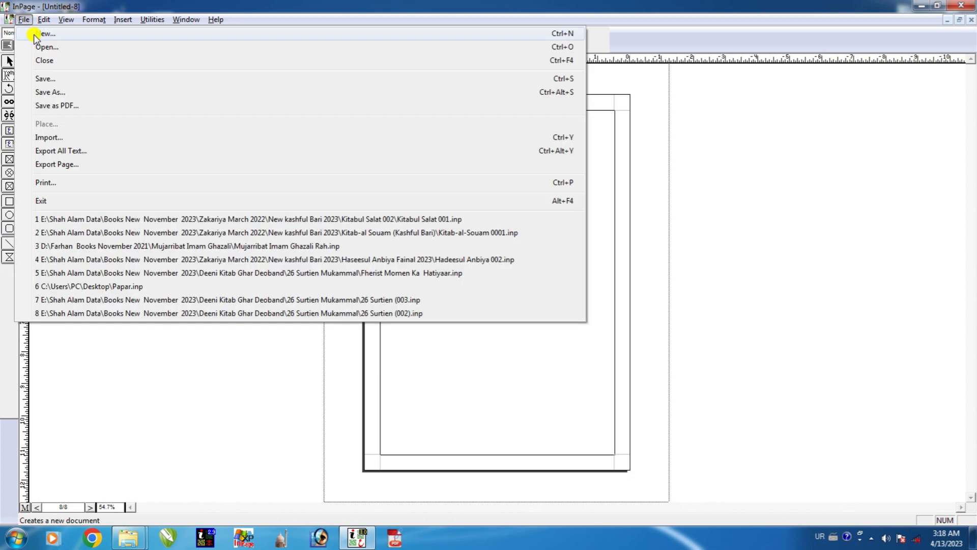
left_click(36, 32)
left_click_drag(400, 201, 241, 110)
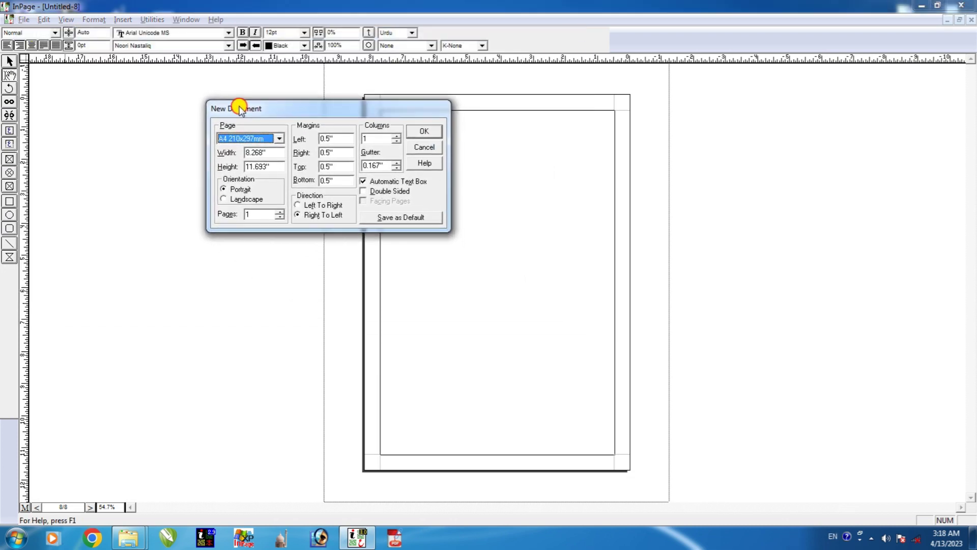
left_click_drag(304, 115, 286, 98)
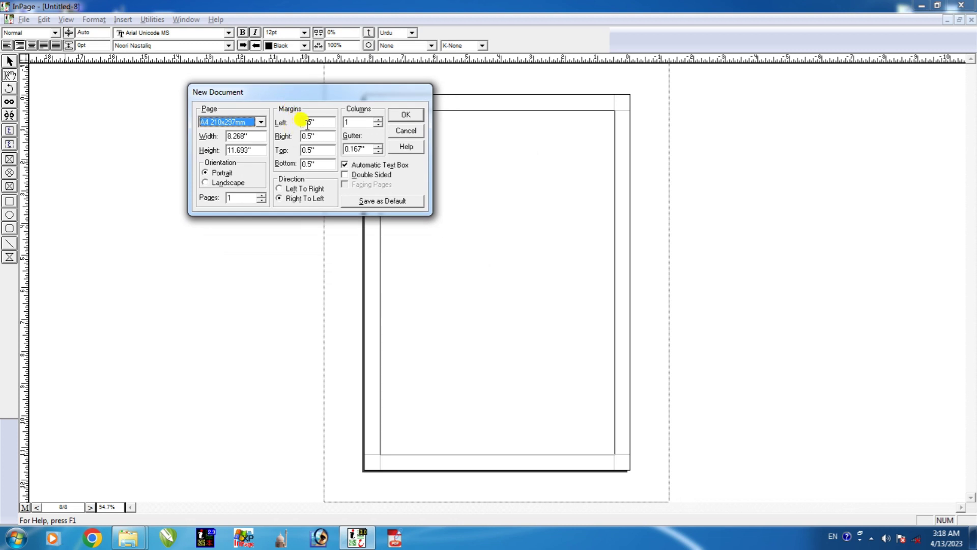
double_click(308, 162)
left_click_drag(340, 90, 314, 83)
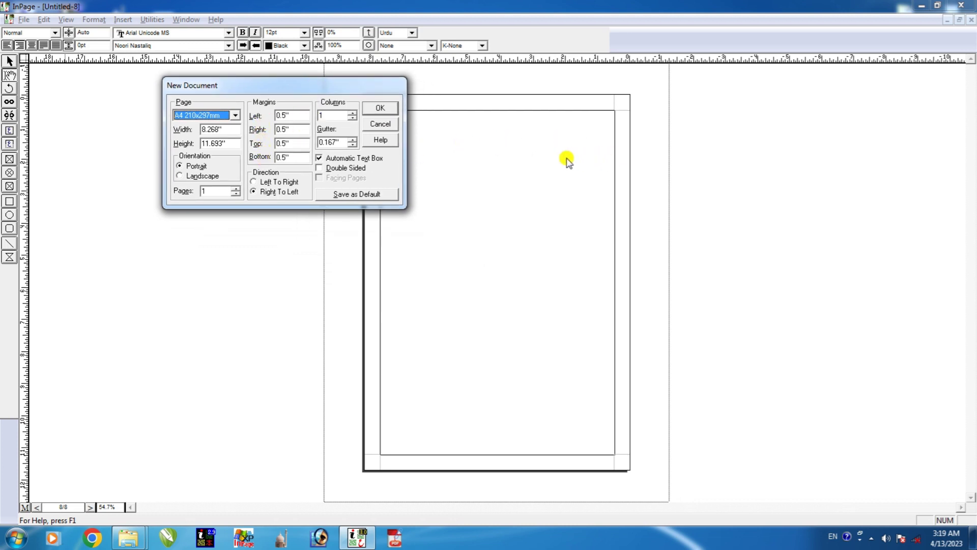
left_click(287, 115)
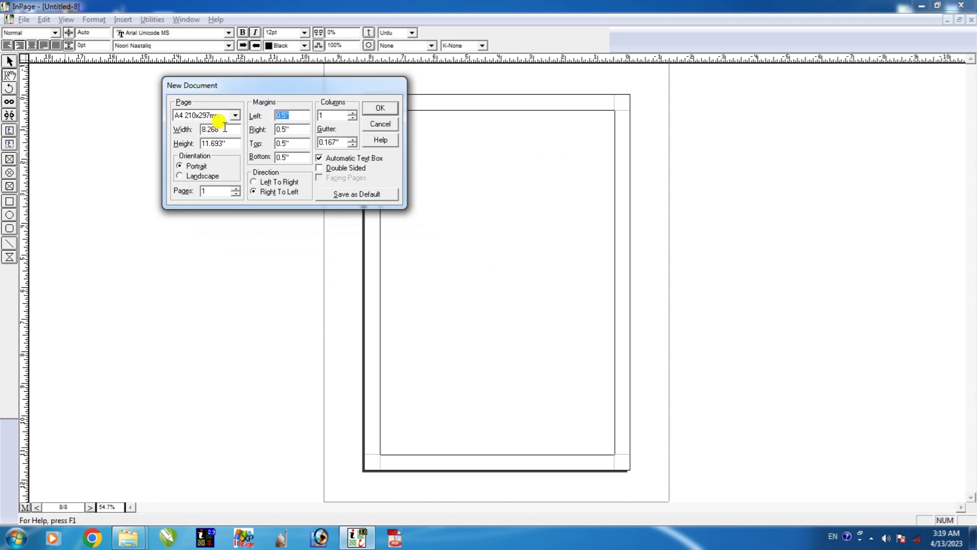
type("0.2")
key("Tab")
type("0.")
Step: Set the top and bottom margins to 0.2 inches, create the document and check its margins up close
double_click(298, 143)
type("0.2")
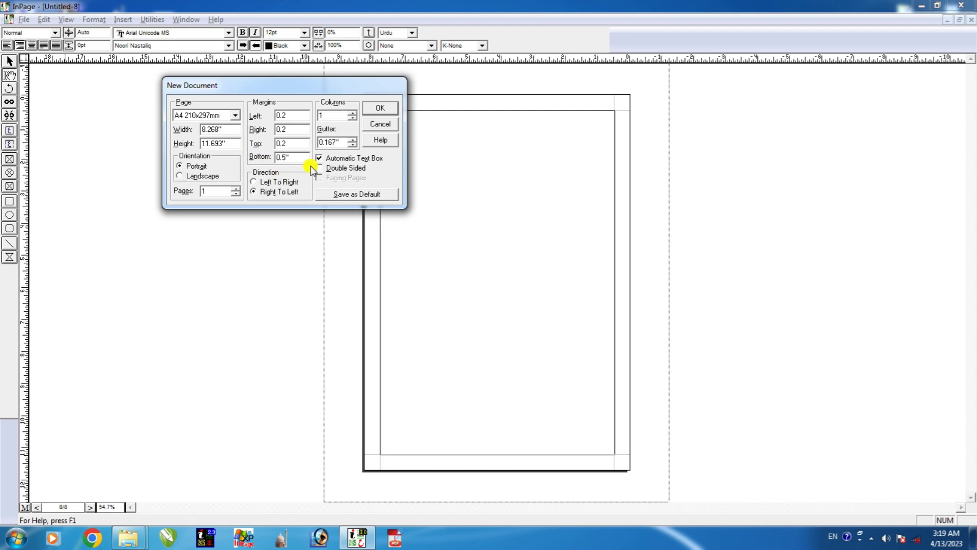
key("Tab")
type("0")
left_click(379, 108)
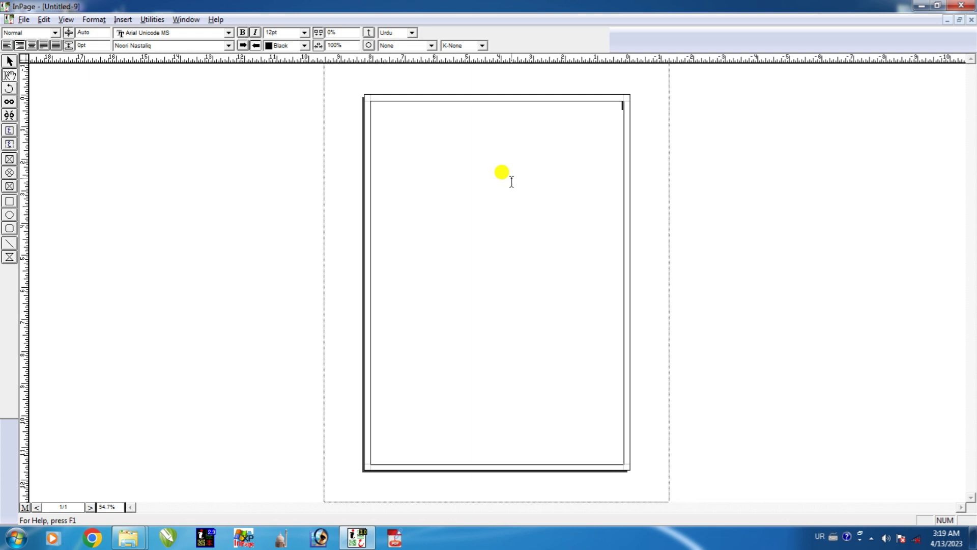
left_click(608, 94, "ctrl")
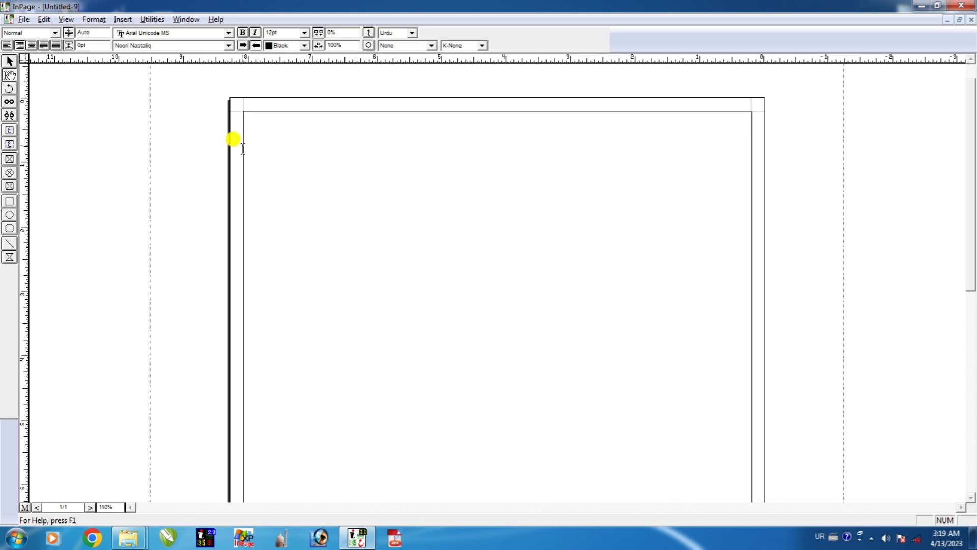
key("ctrl+0")
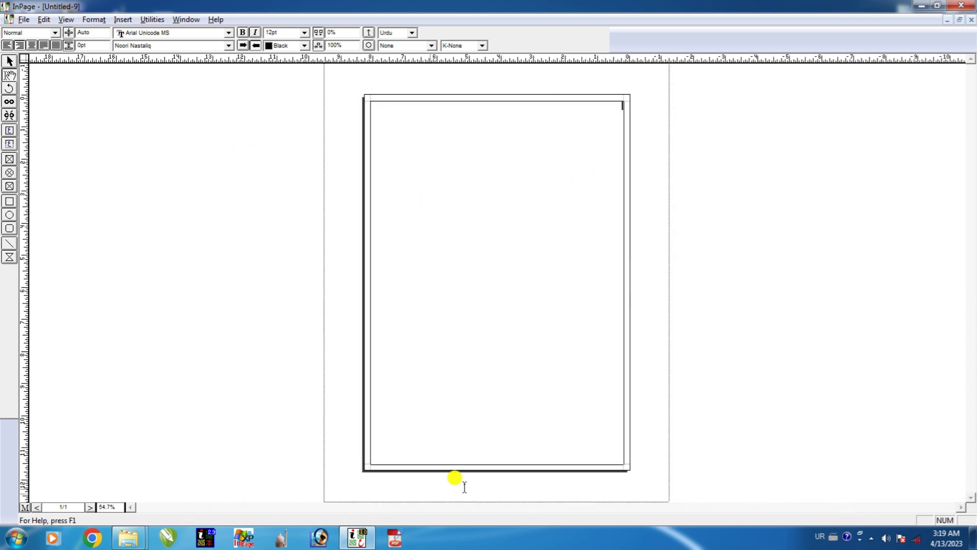
left_click(24, 20)
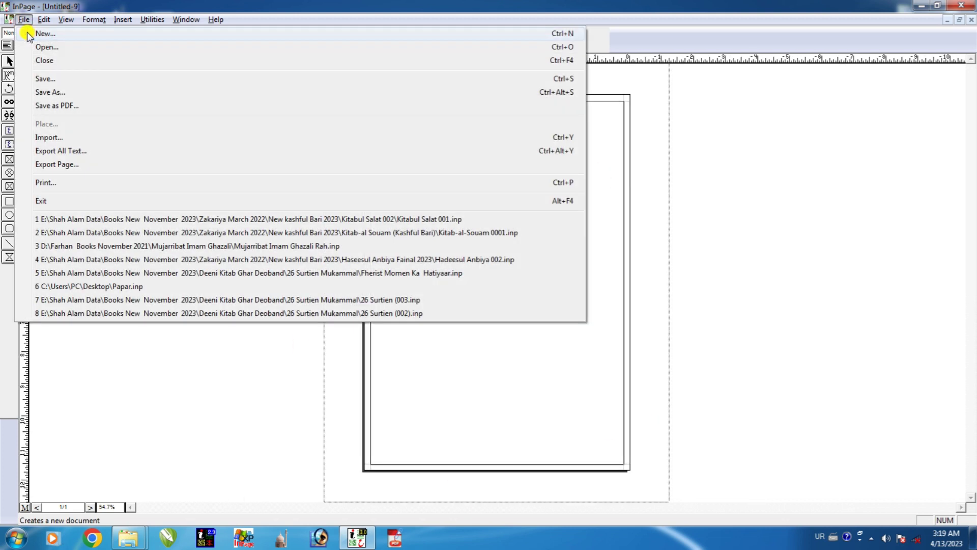
left_click(26, 32)
left_click(570, 220)
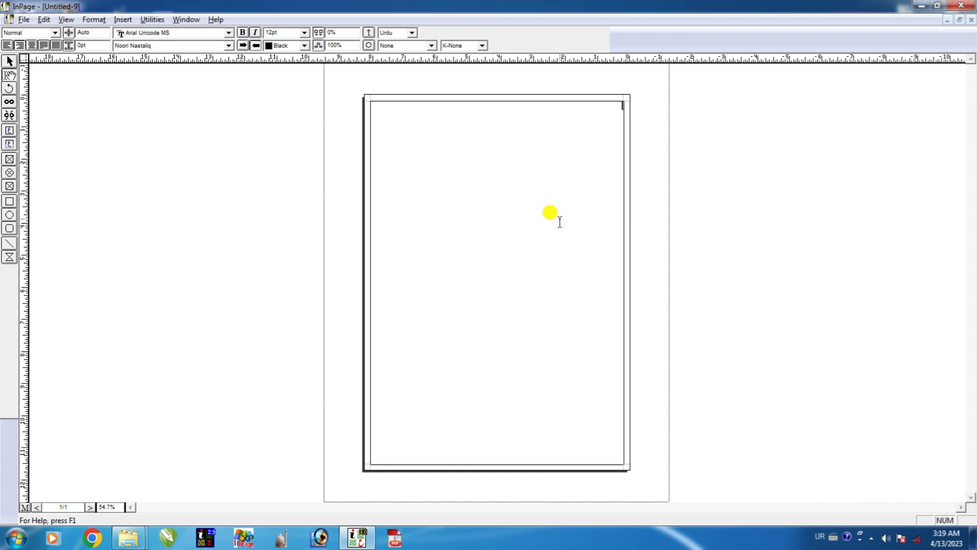
Step: Close the extra untitled documents, going back to Untitled-3
left_click(970, 20)
left_click(969, 22)
left_click(490, 297)
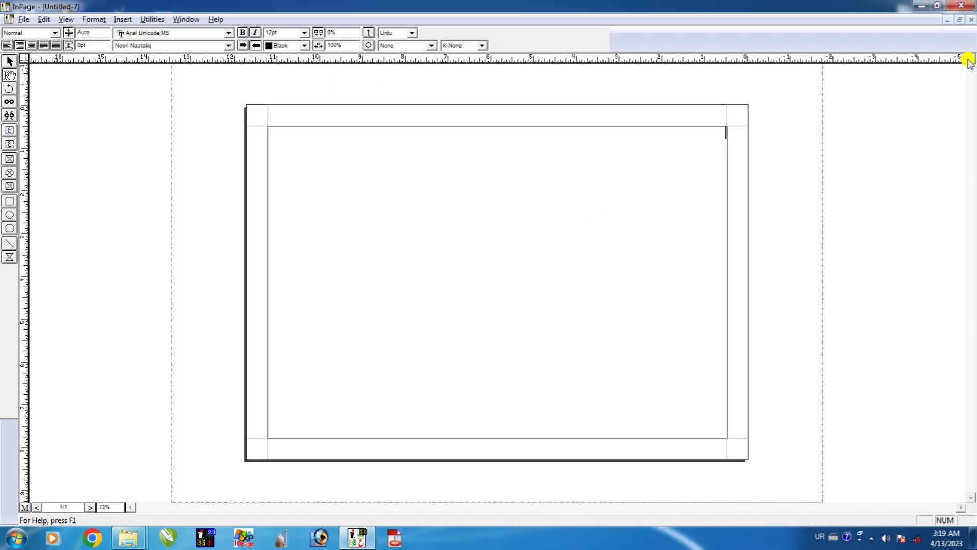
left_click(970, 20)
left_click(970, 20)
Step: Create a new one-page A4 portrait document with right-to-left direction and compare the whole-page and enlarged views
left_click(24, 20)
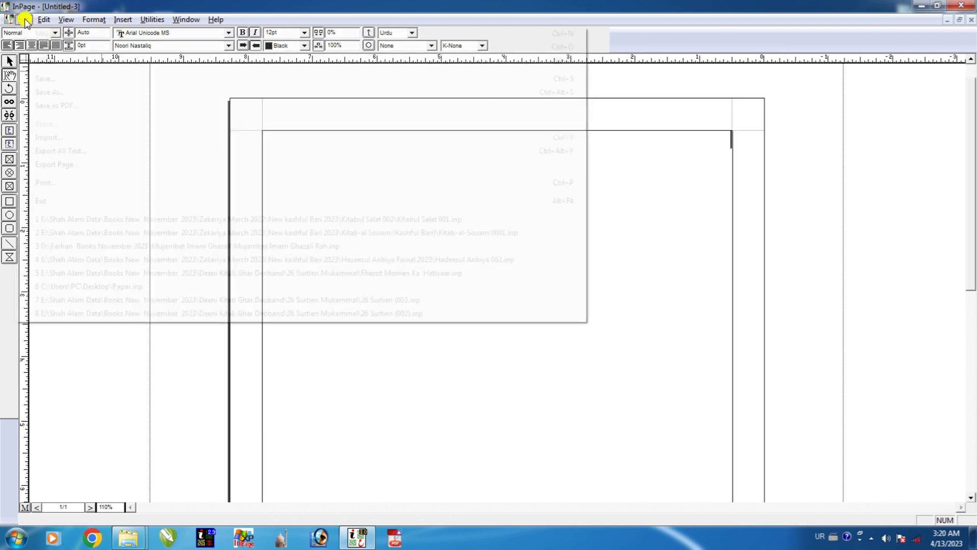
left_click(31, 34)
left_click_drag(406, 203, 234, 89)
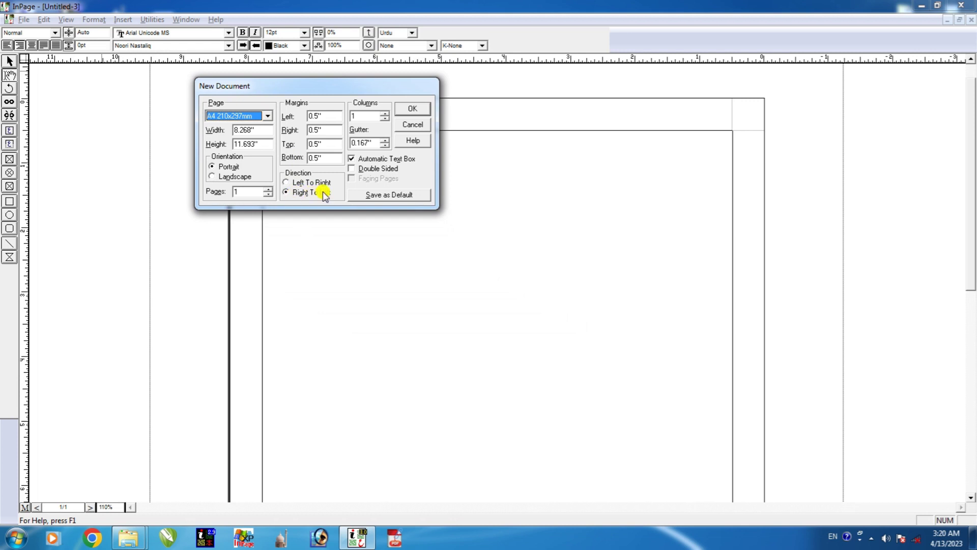
left_click(412, 111)
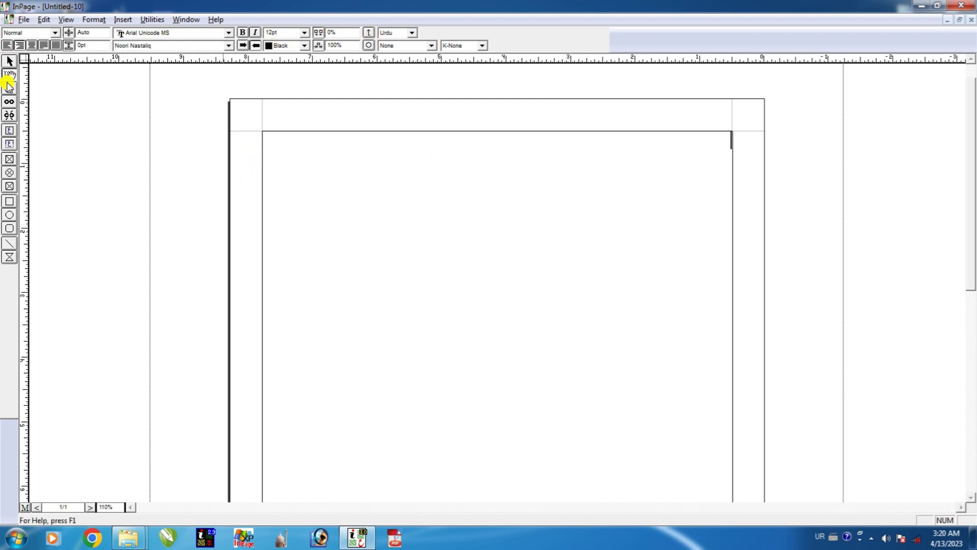
key("ctrl+0")
key("ctrl+1")
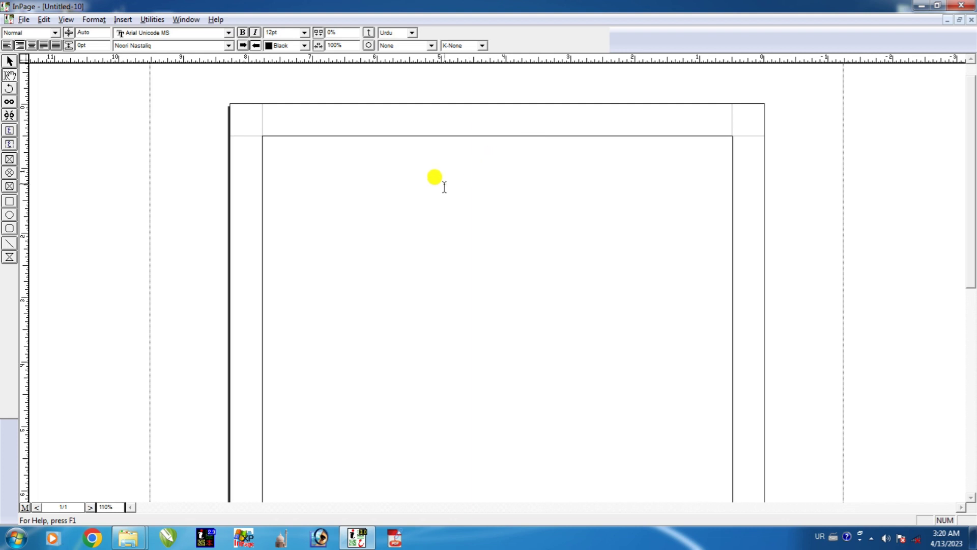
key("ctrl+0")
key("ctrl+1")
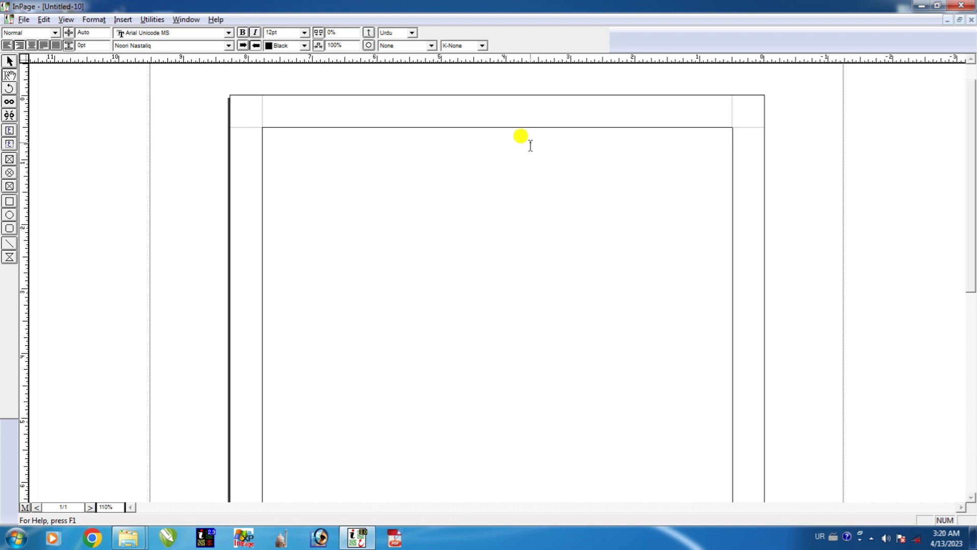
left_click(23, 19)
left_click(34, 35)
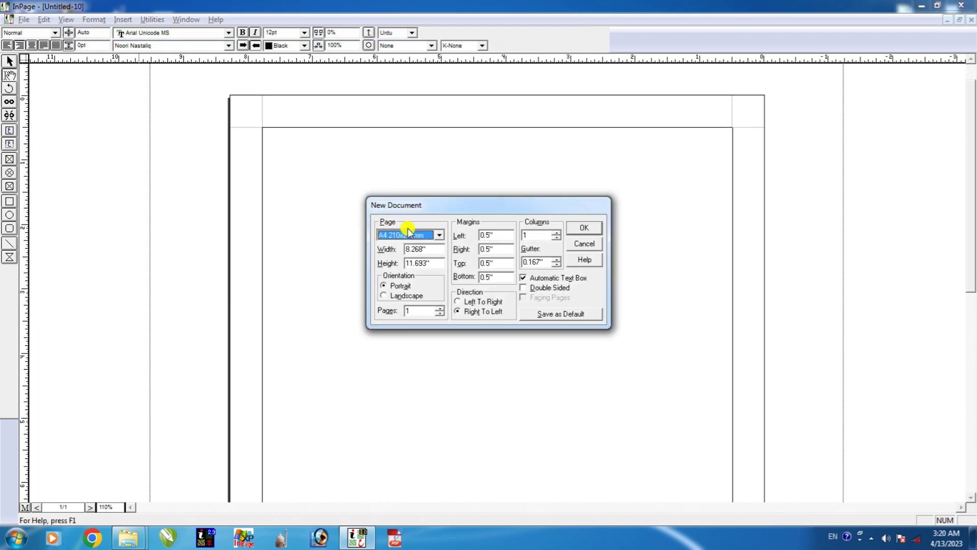
left_click_drag(418, 202, 302, 117)
key("Up")
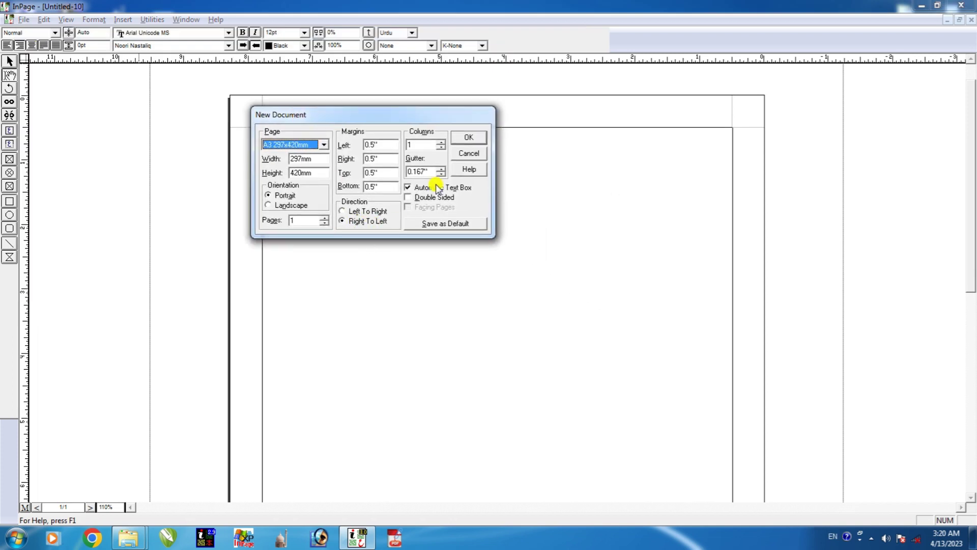
left_click(467, 153)
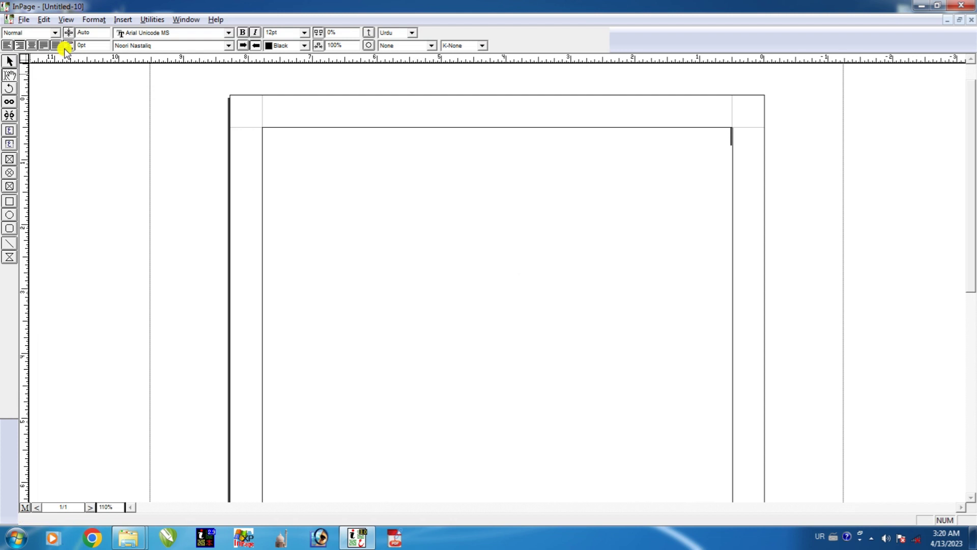
Step: Try the other paragraph alignments in the empty text box and finish with left alignment
left_click(19, 45)
left_click(31, 45)
left_click(19, 45)
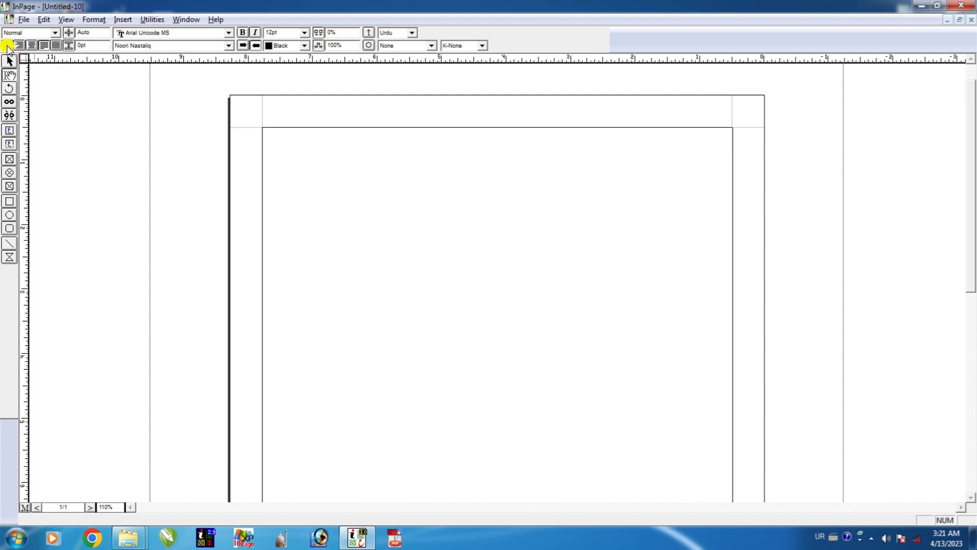
left_click(8, 46)
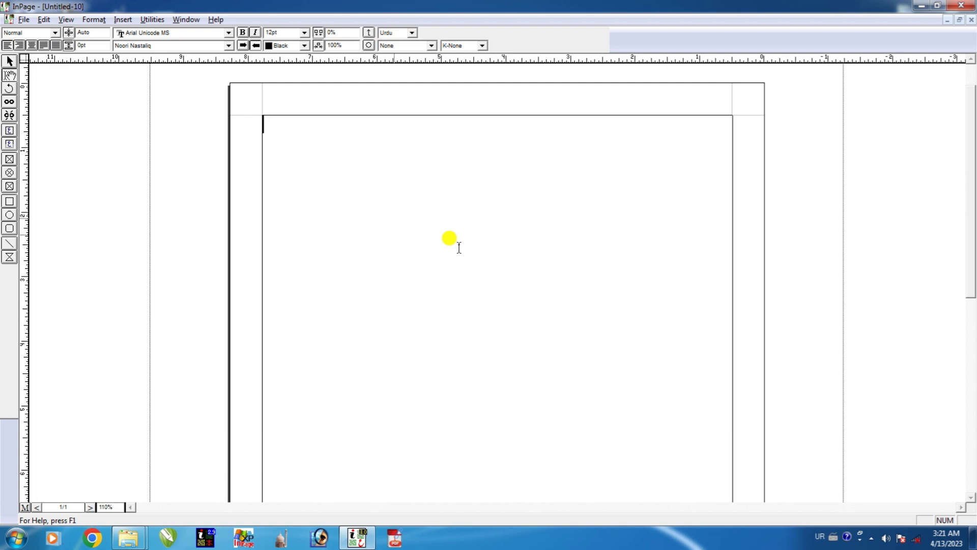
Step: Create a one-page A4 portrait document with left-to-right direction and inspect its enlarged page
left_click(23, 19)
left_click(42, 33)
left_click_drag(465, 203, 332, 97)
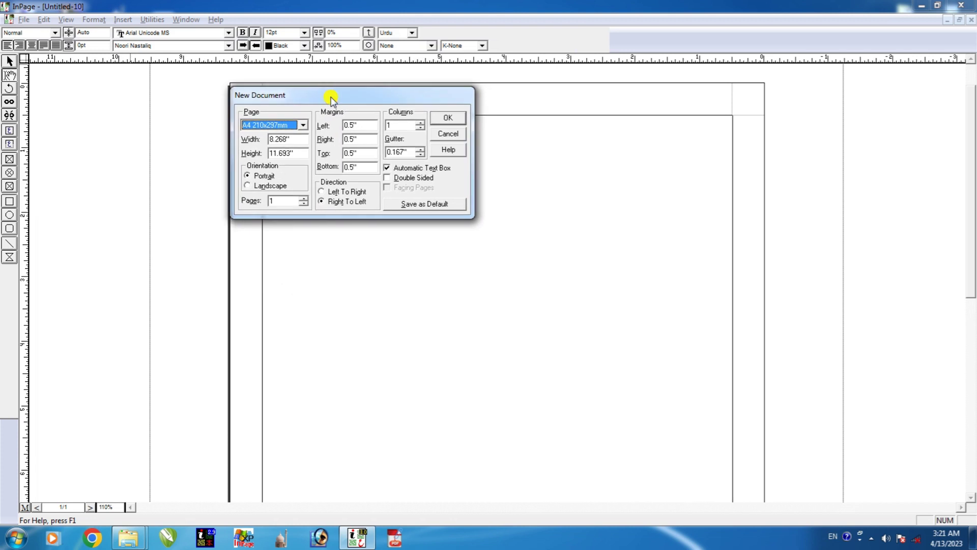
left_click(336, 193)
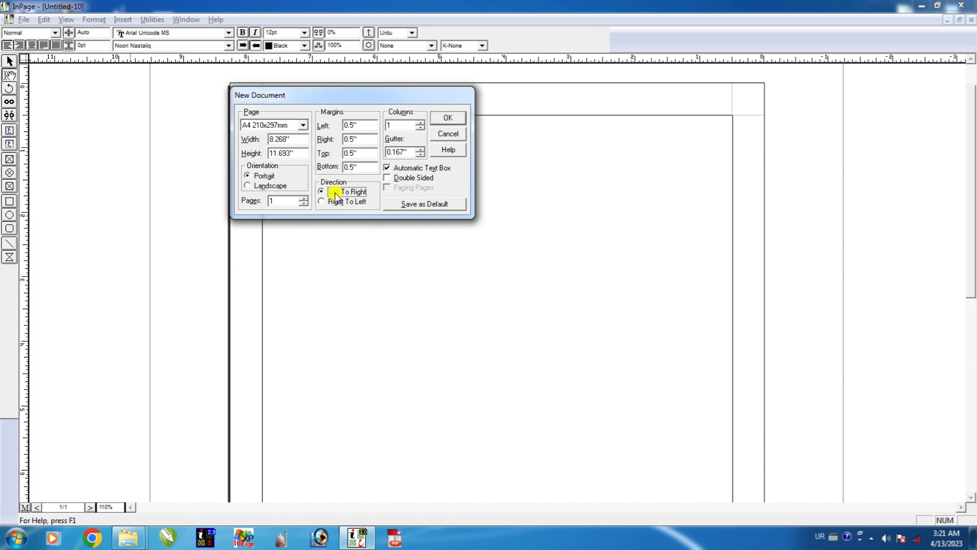
left_click(448, 118)
key("ctrl+1")
left_click(320, 181)
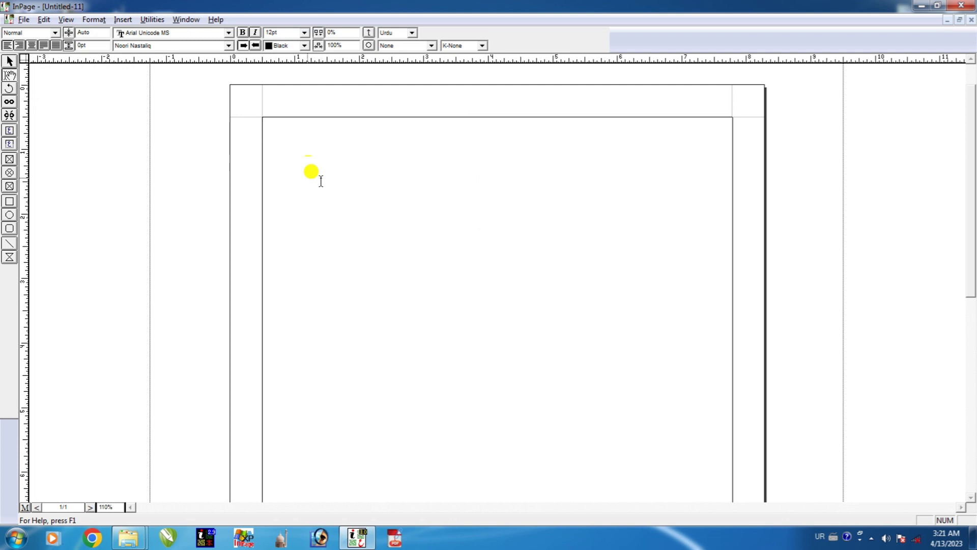
left_click(187, 20)
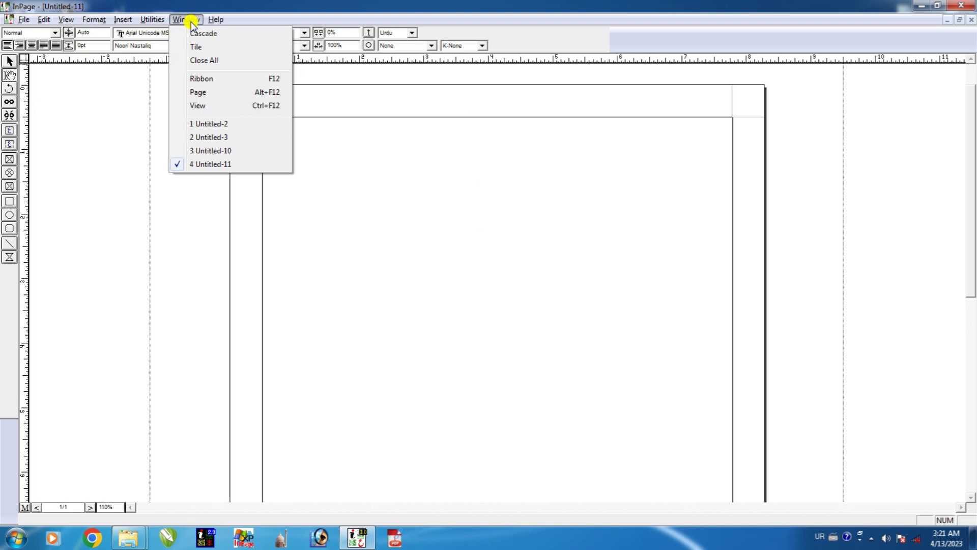
left_click(451, 179)
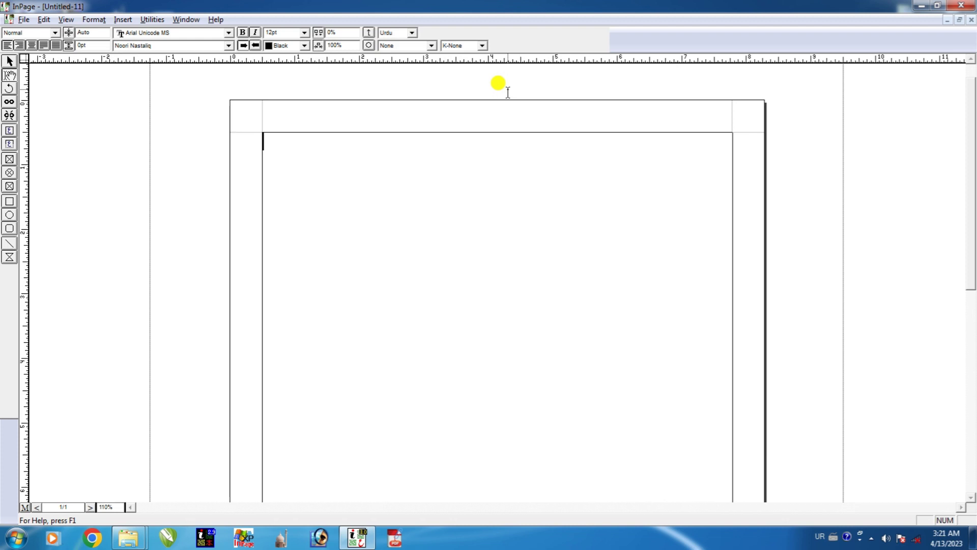
Step: Create another one-page A4 portrait document, keeping the default right-to-left direction
left_click(23, 19)
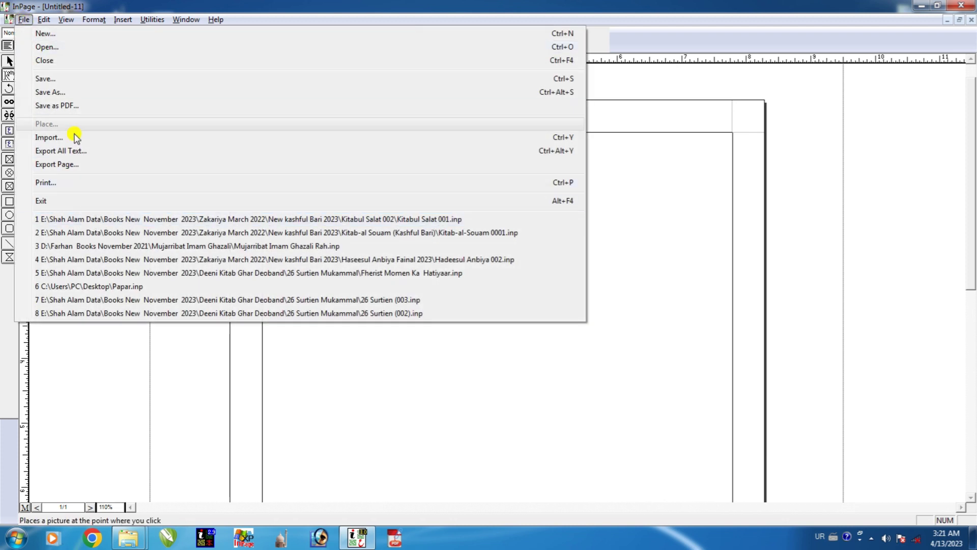
left_click(61, 33)
left_click(584, 228)
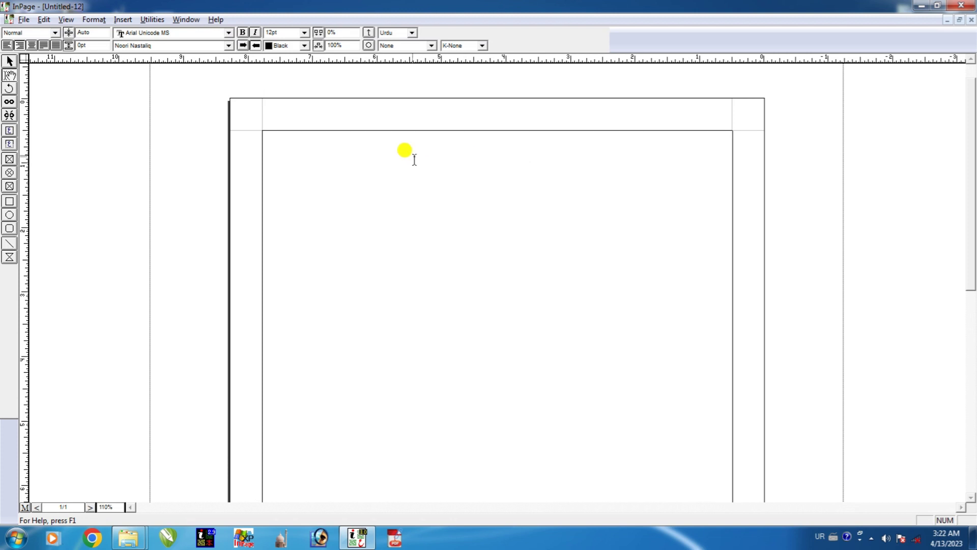
Step: Switch to Untitled-2 and examine how its Urdu and English paragraphs sit on the right-to-left page
left_click(188, 20)
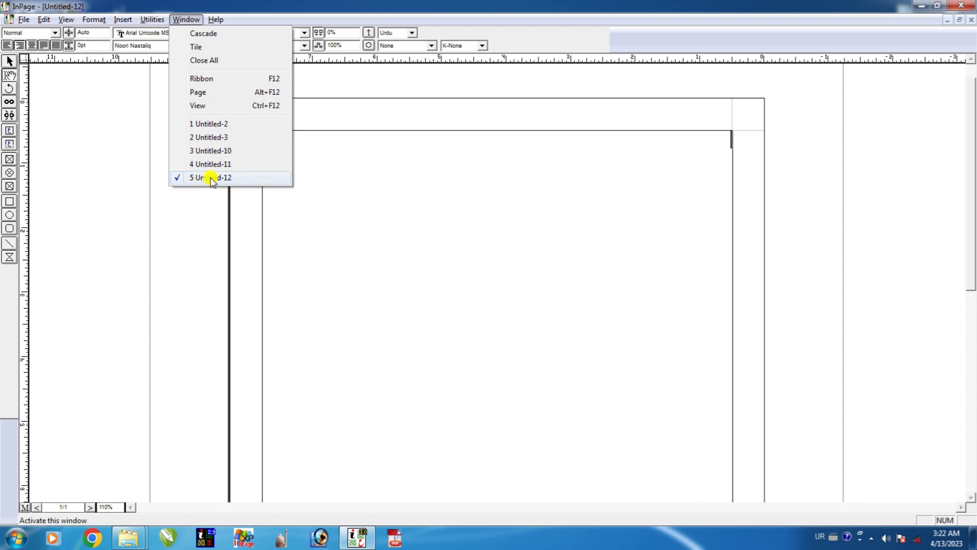
left_click(212, 125)
key("ctrl+0")
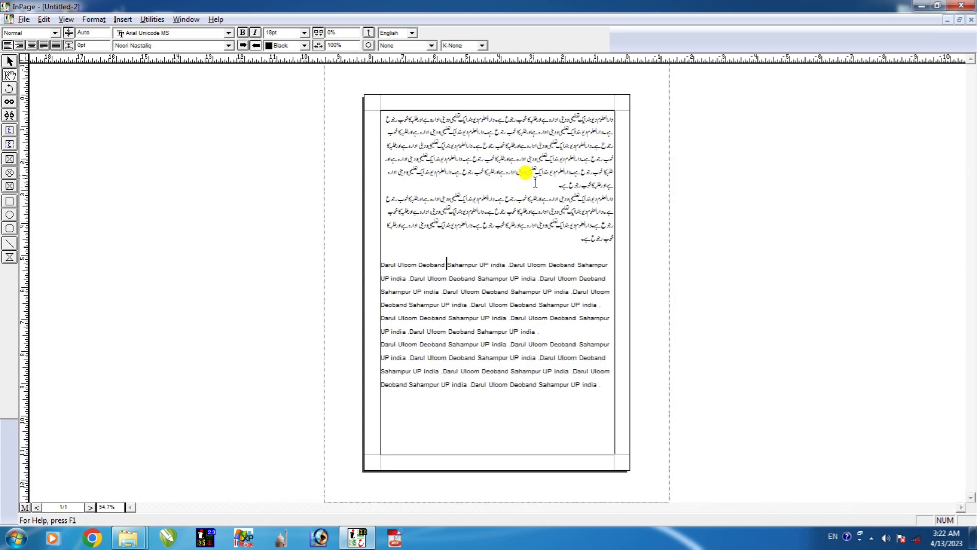
key("ctrl+1")
left_click(186, 19)
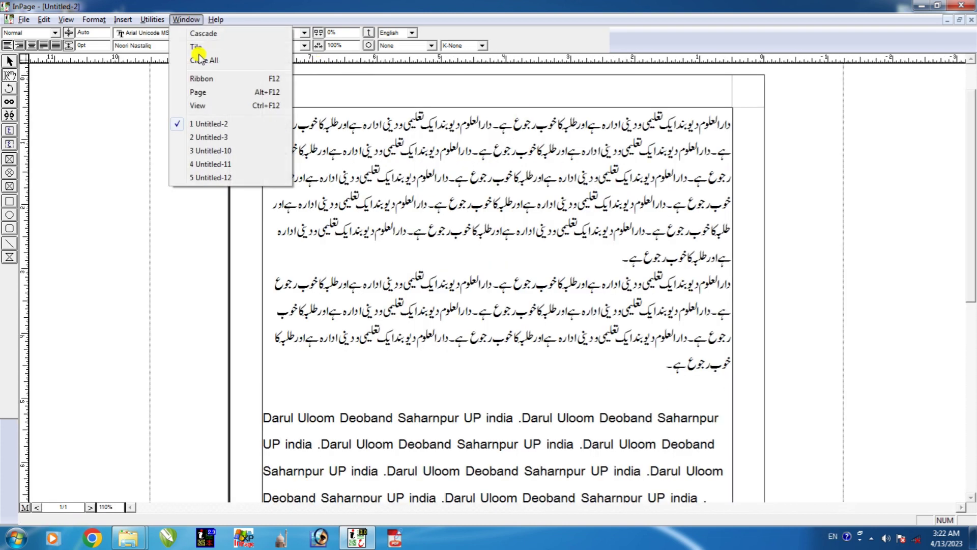
left_click(214, 123)
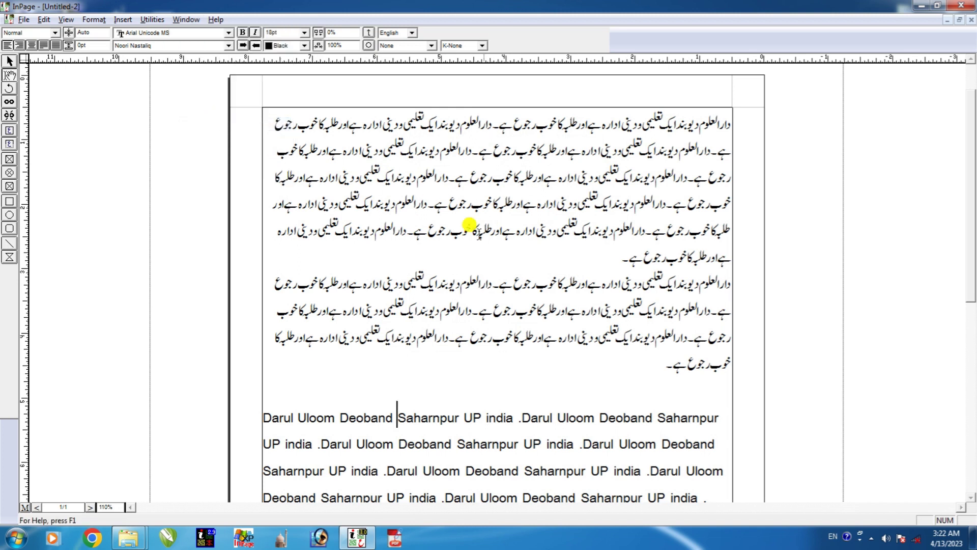
key("ctrl+0")
key("ctrl+0")
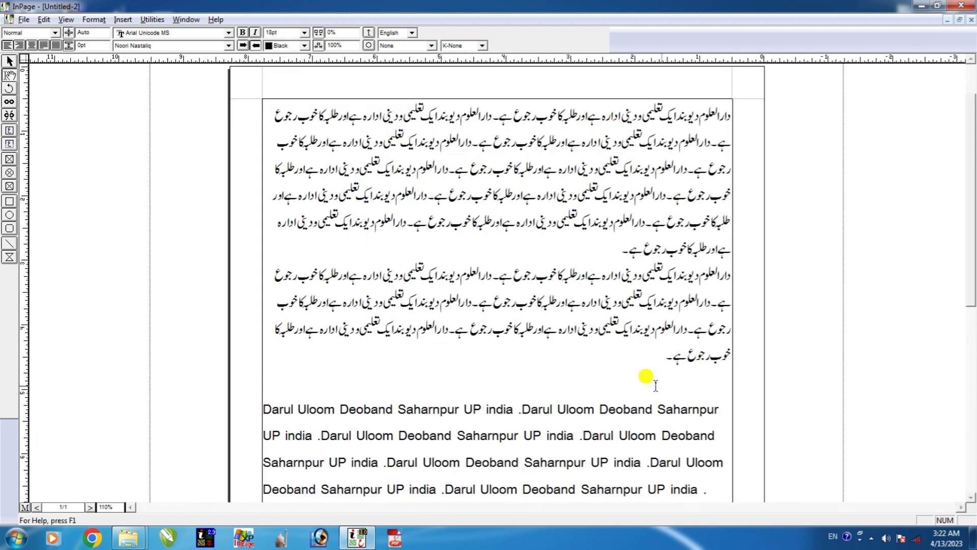
left_click(663, 345)
left_click_drag(663, 345, 741, 171)
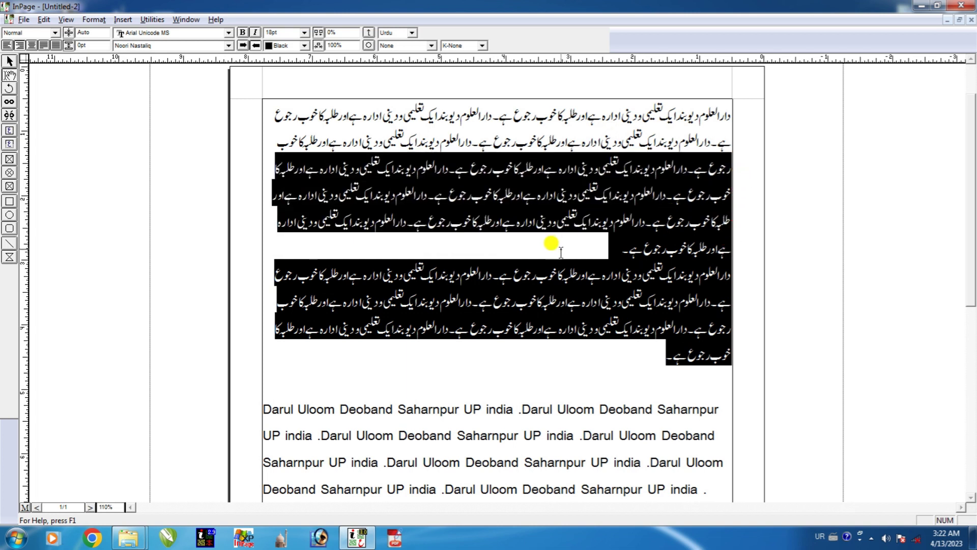
left_click(553, 237)
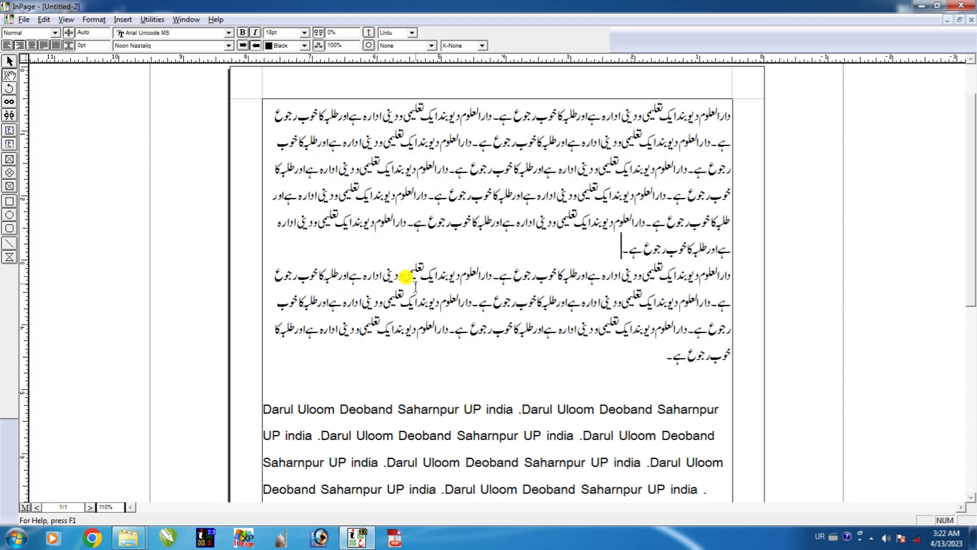
left_click(25, 20)
left_click(45, 34)
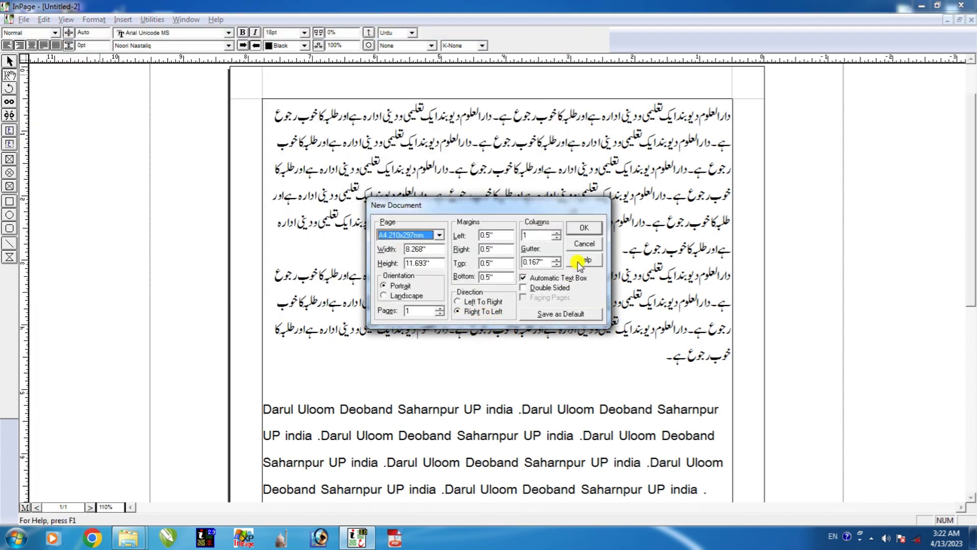
left_click(584, 229)
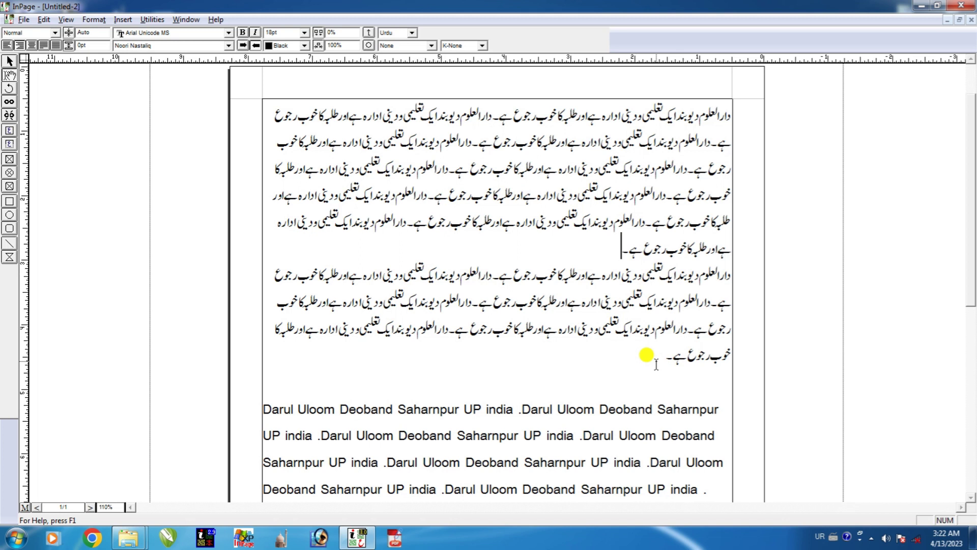
Step: Justify both Urdu paragraphs in Untitled-2 and check them on the whole page and up close
left_click_drag(656, 363, 744, 113)
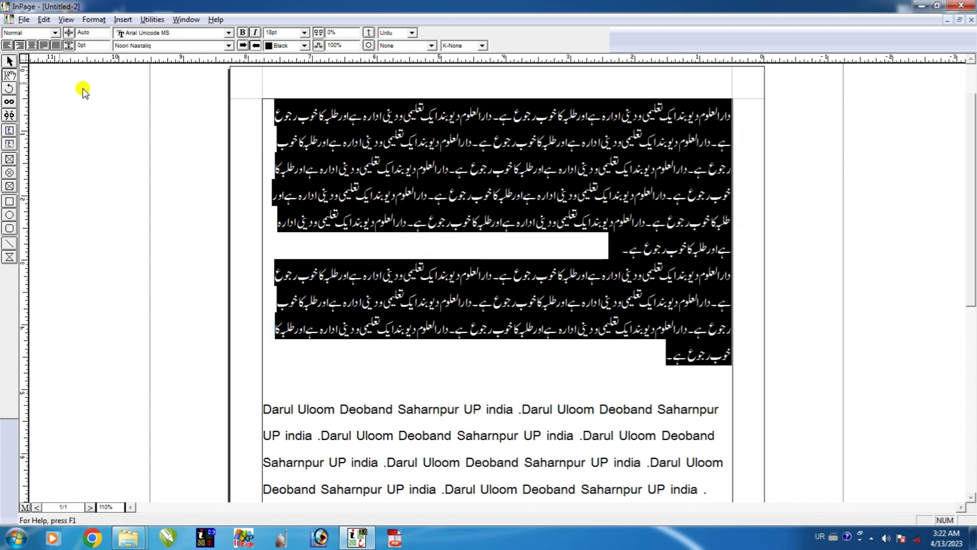
left_click(44, 46)
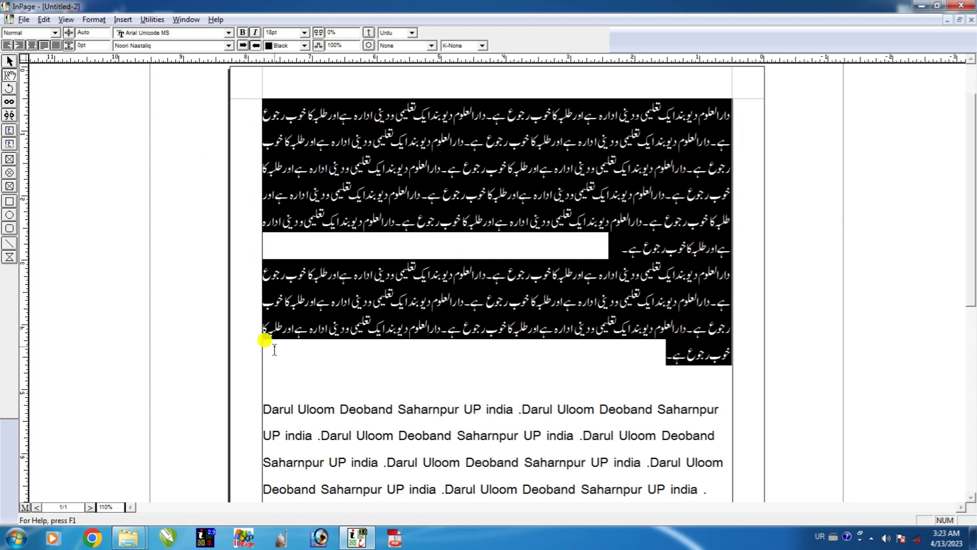
left_click(728, 116)
key("ctrl+0")
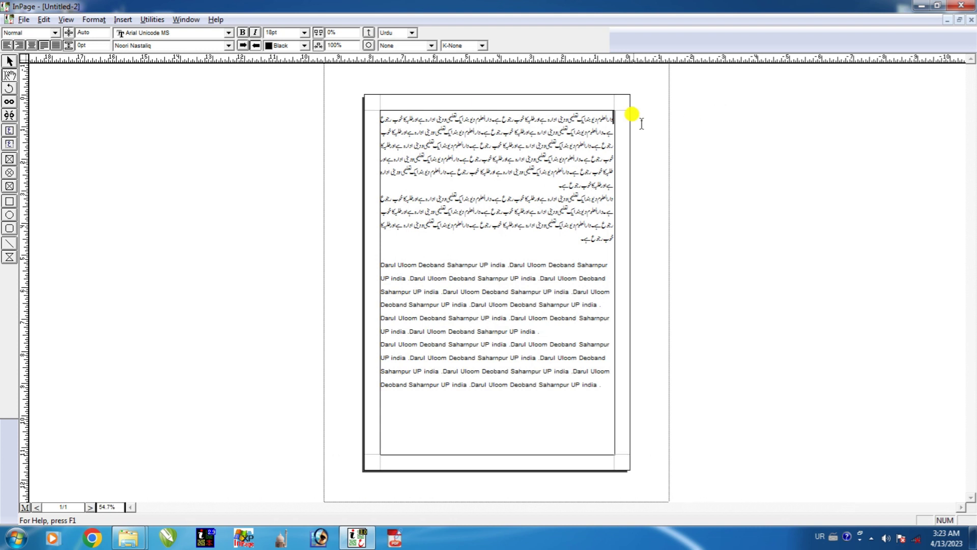
key("ctrl+1")
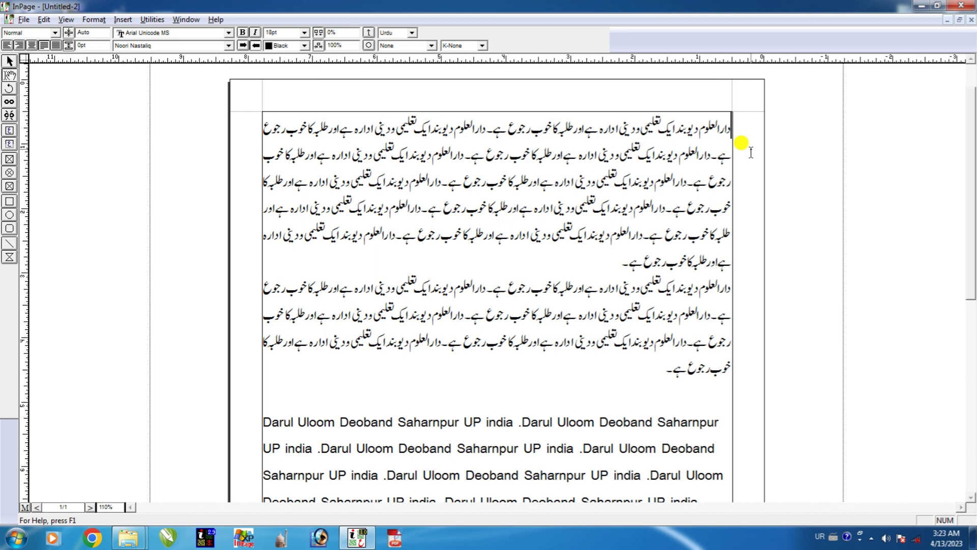
Step: Indent the first line of each of the two Urdu paragraphs with a tab
key("Tab")
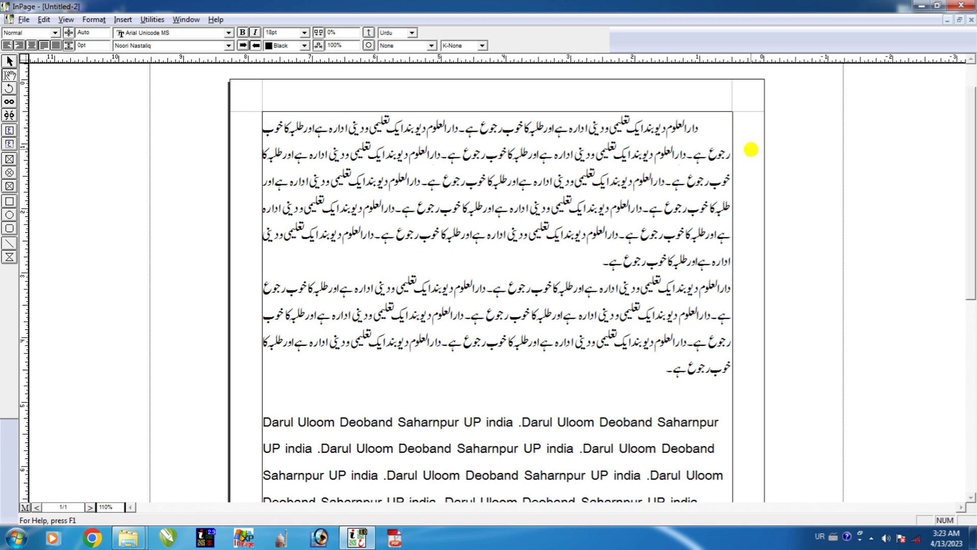
left_click(722, 285)
key("Tab")
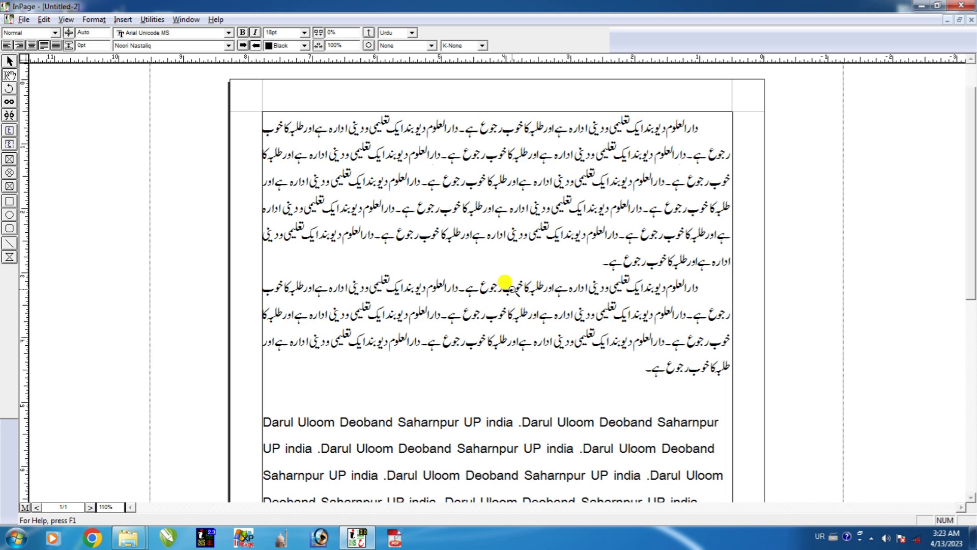
key("ctrl+0")
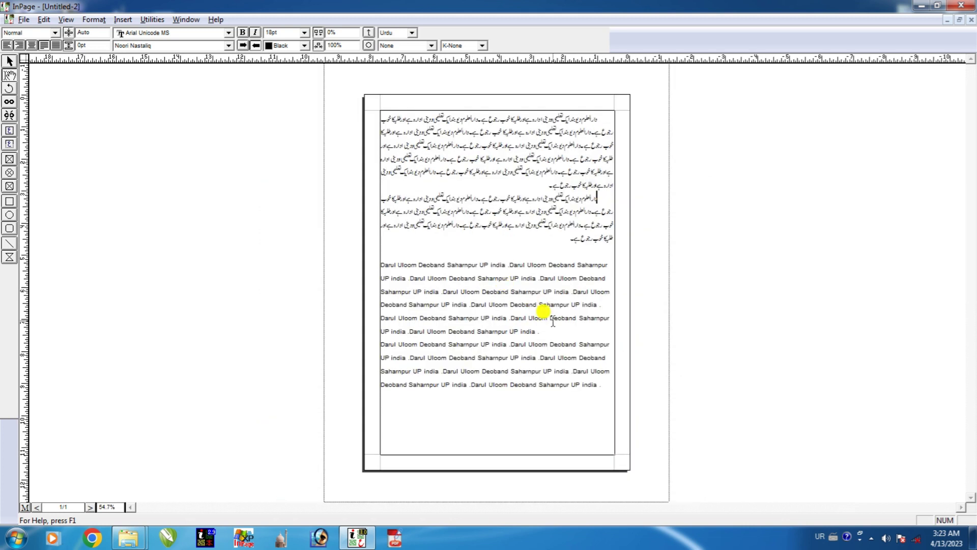
Step: Justify all the English paragraphs below the Urdu text and compare the whole-page and enlarged views
left_click(512, 388)
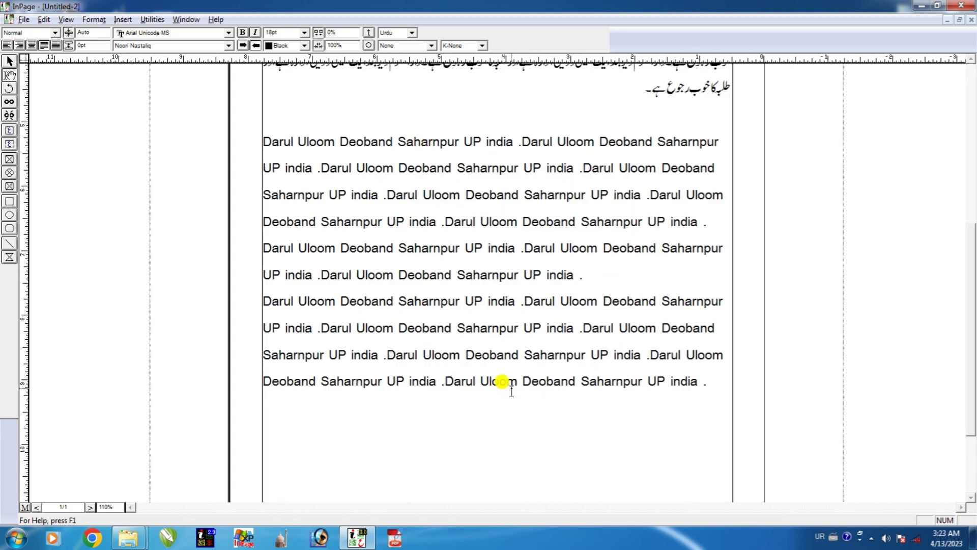
left_click(266, 143)
left_click_drag(266, 144, 703, 376)
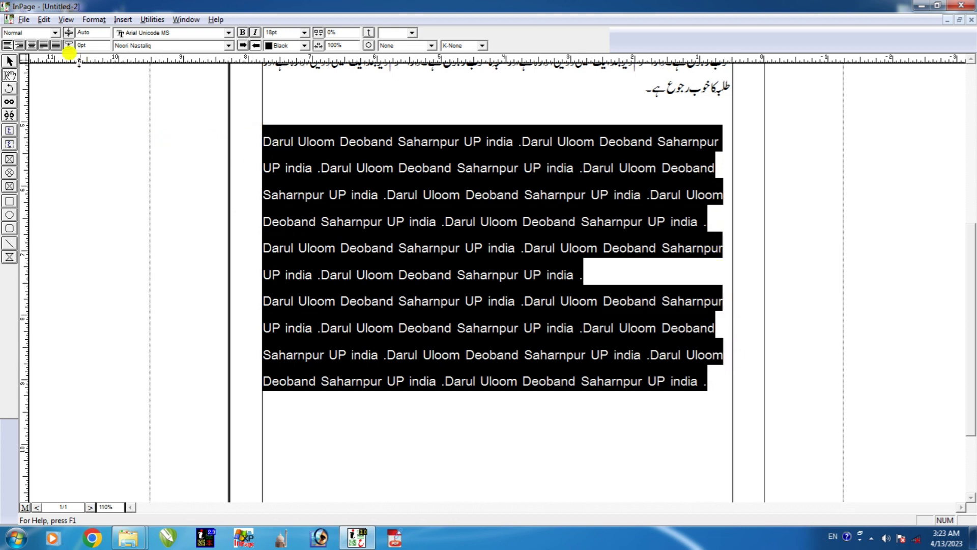
left_click(44, 45)
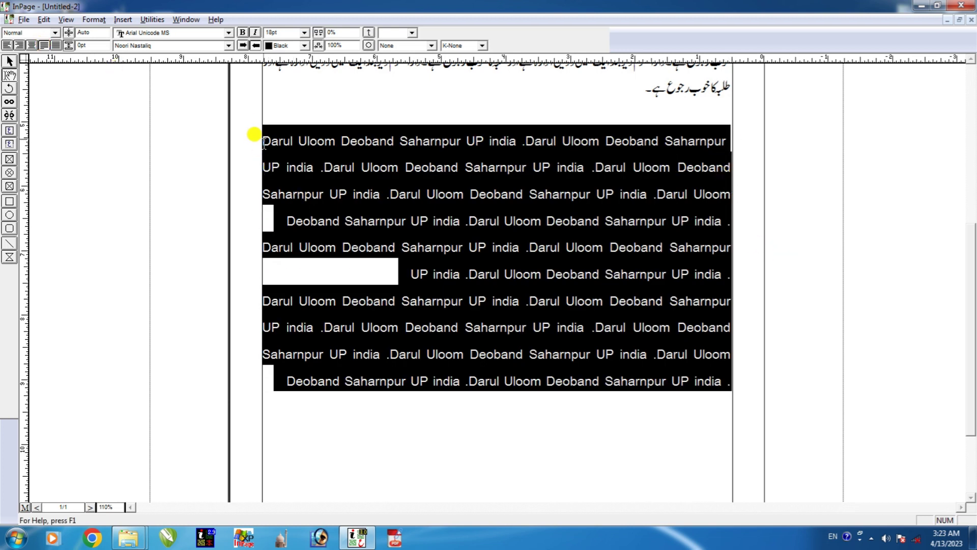
scroll(468, 234, "up", 3)
key("ctrl+0")
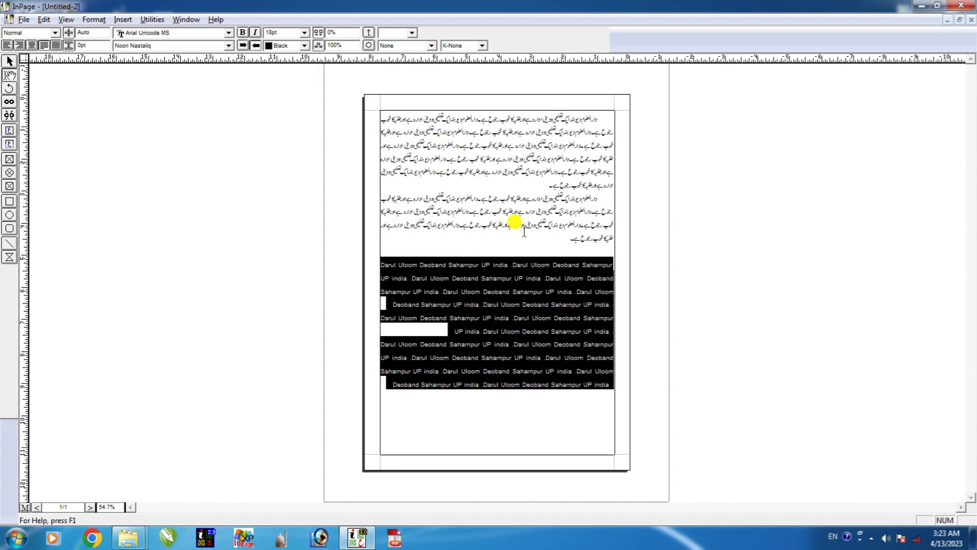
key("ctrl+1")
key("ctrl+0")
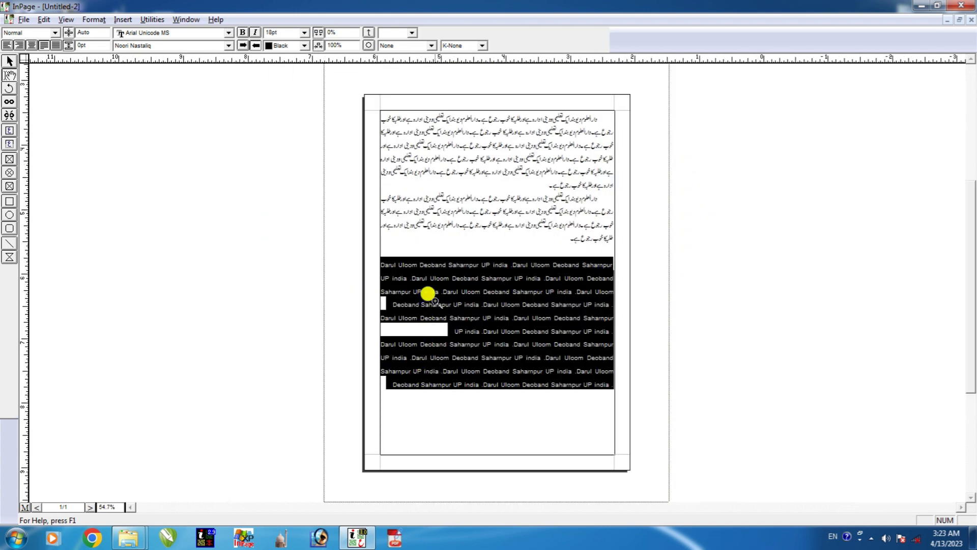
key("ctrl+1")
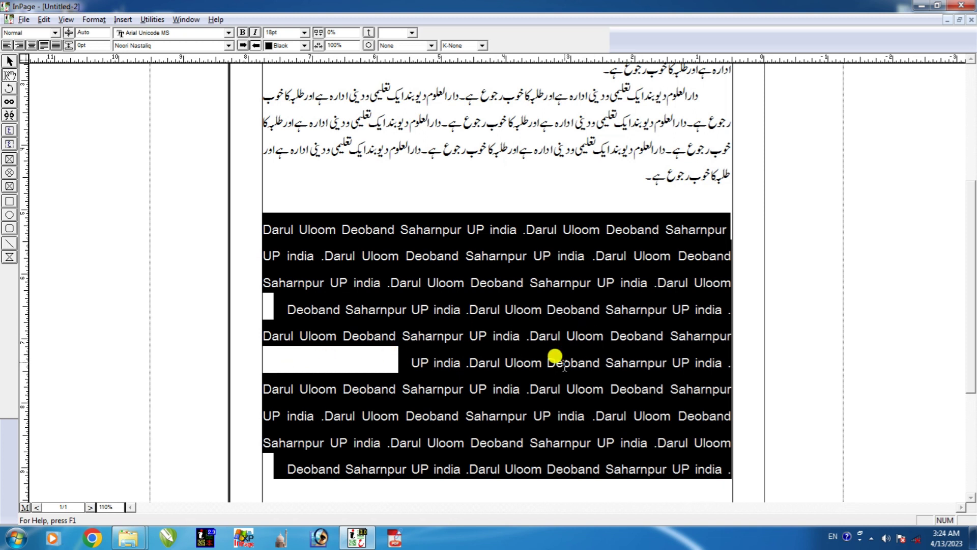
Step: Insert a tab at the start of the first English paragraph and check the line on the whole page
left_click(541, 362)
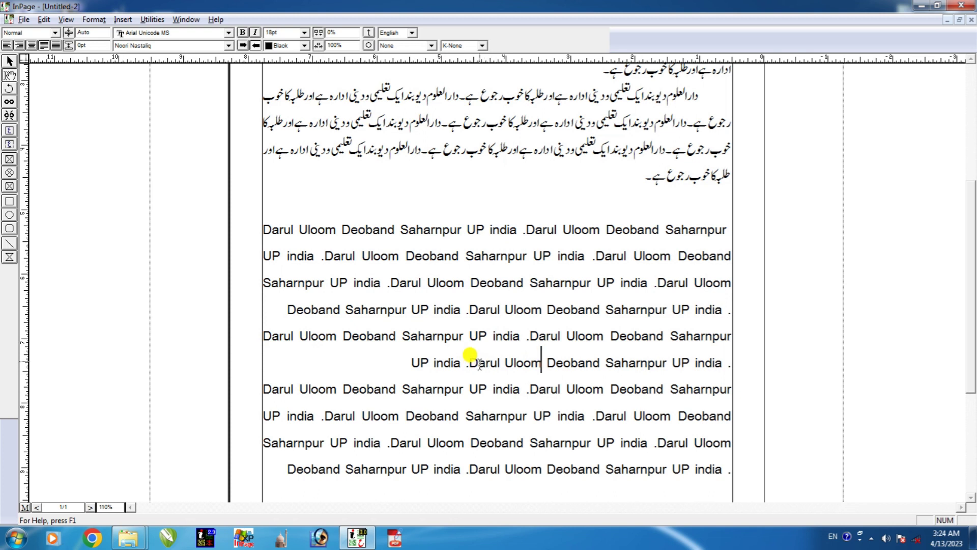
key("ctrl+0")
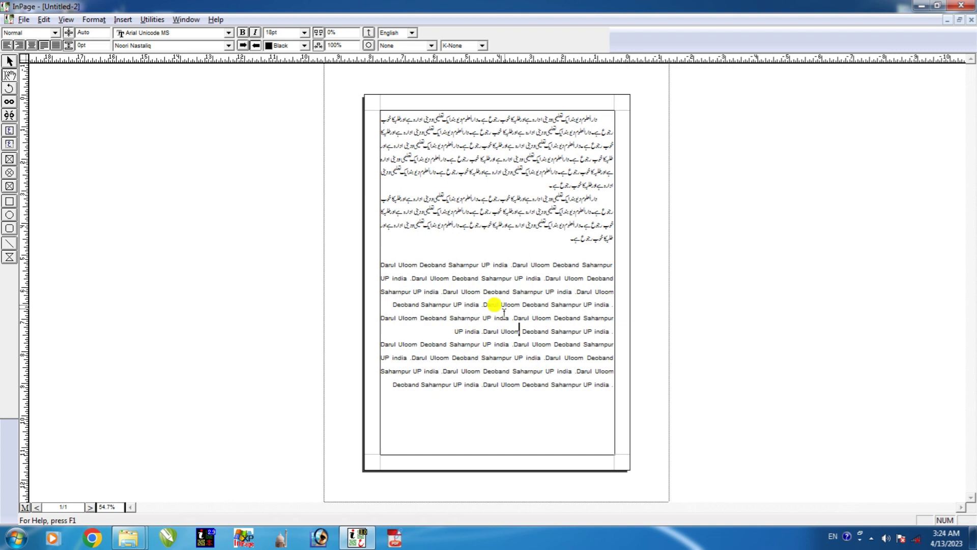
key("ctrl+1")
left_click(265, 264)
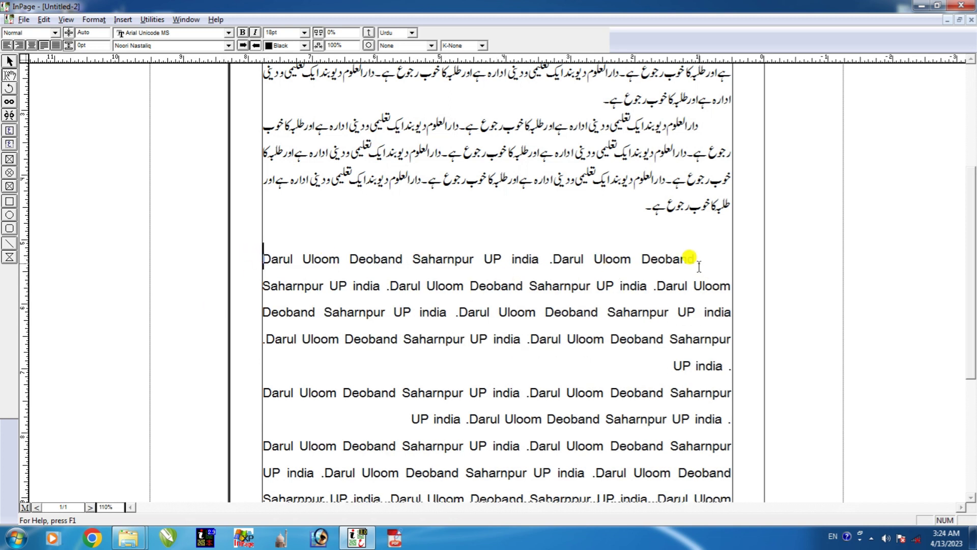
key("ctrl+0")
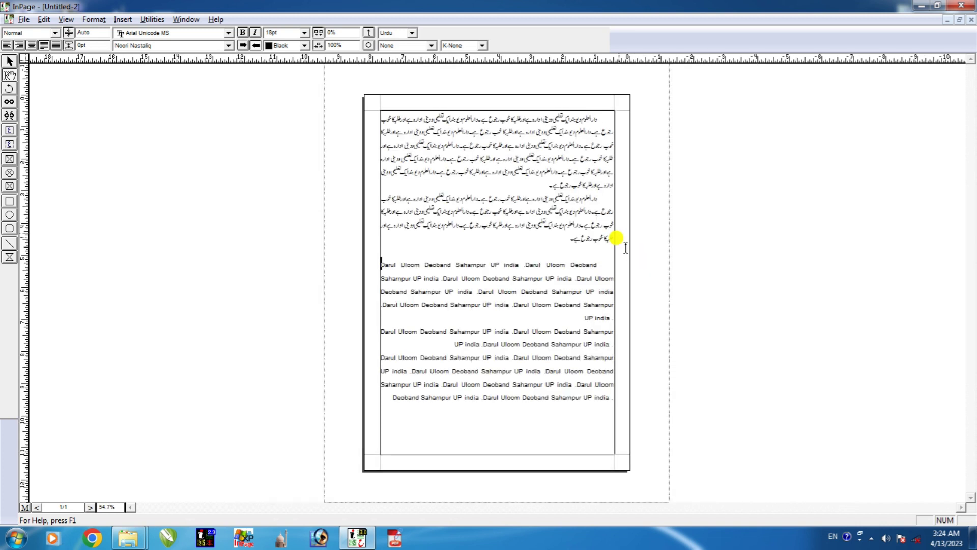
key("ctrl+1")
Step: Open the settings for a new document and move the dialog to review the text direction options
left_click(14, 19)
left_click(31, 29)
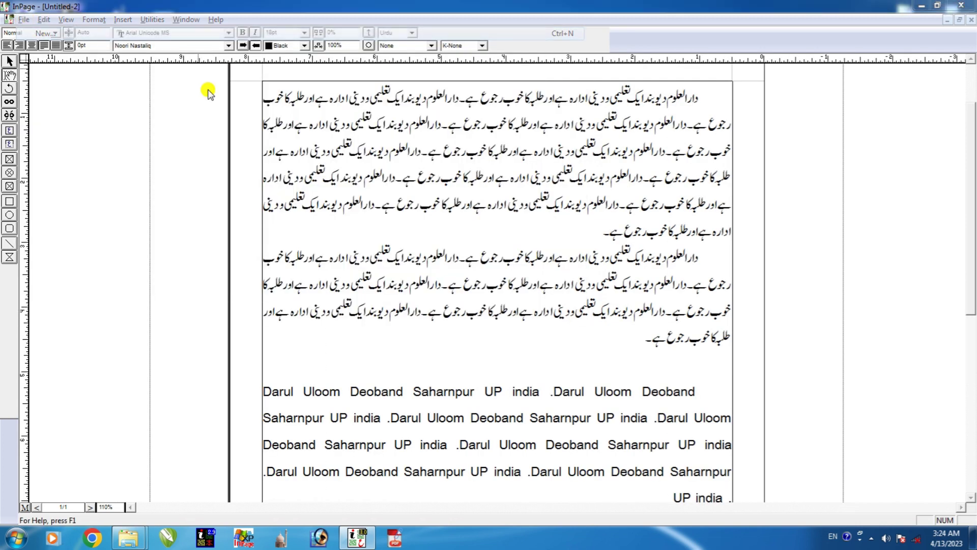
left_click_drag(459, 209, 397, 168)
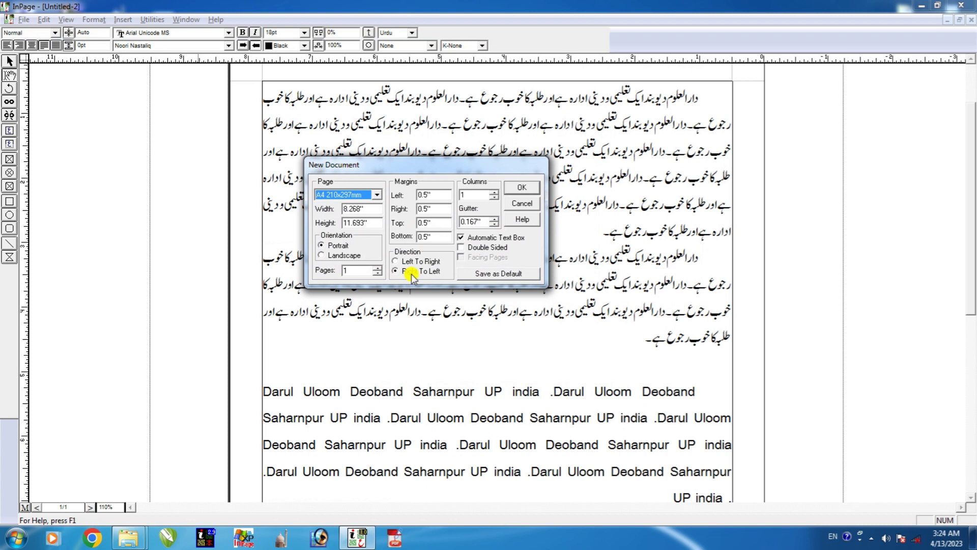